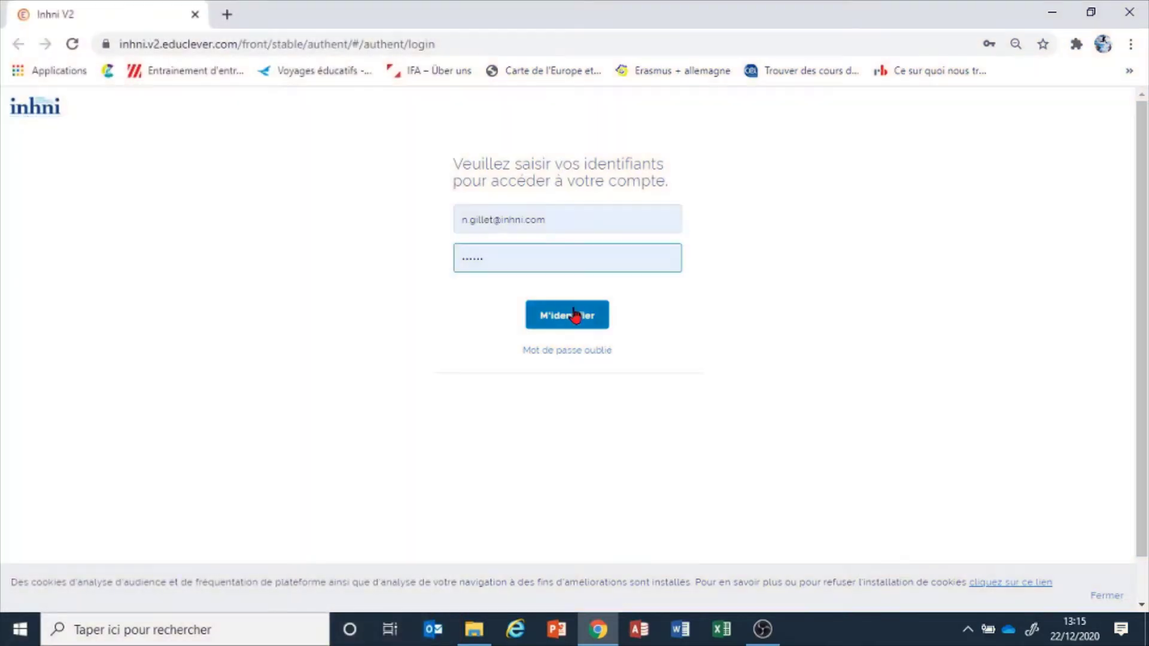
Step: Log in with the credentials already filled in and display the class CAP APH2C on the dashboard
left_click(573, 312)
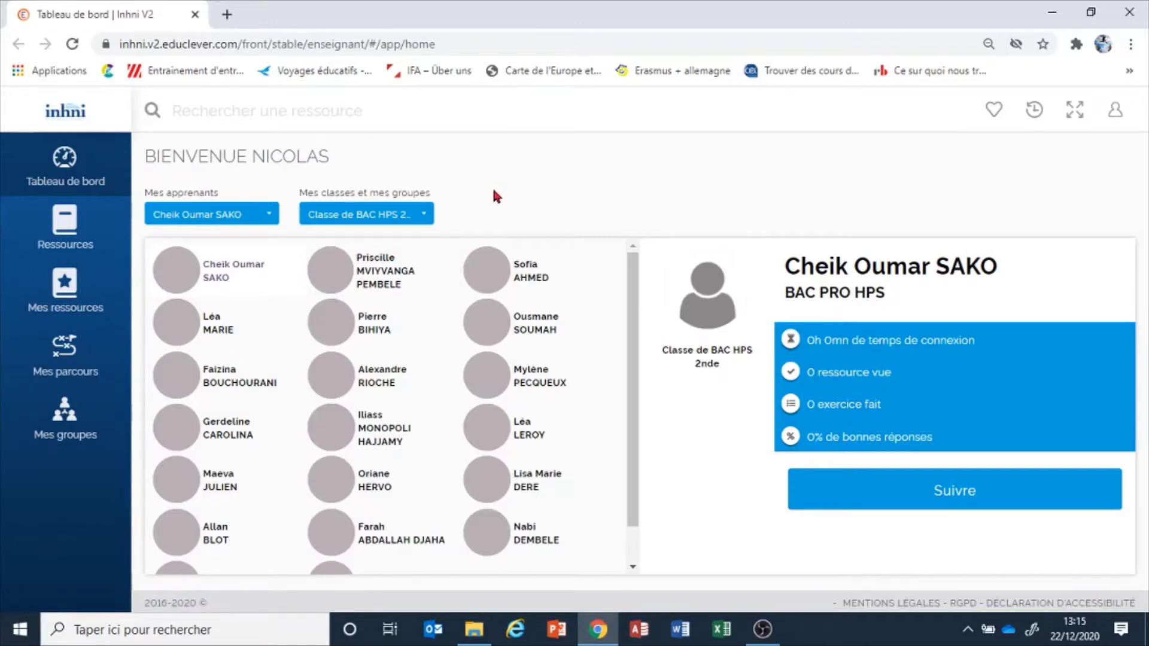
left_click(430, 214)
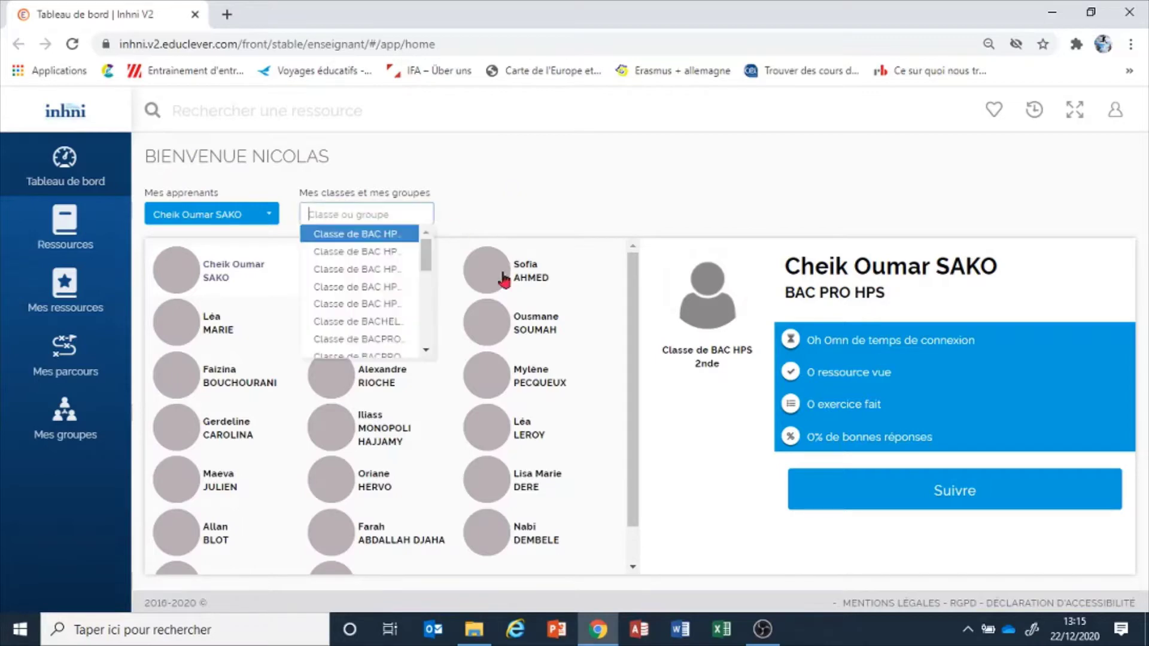
scroll(425, 323, "down", 5)
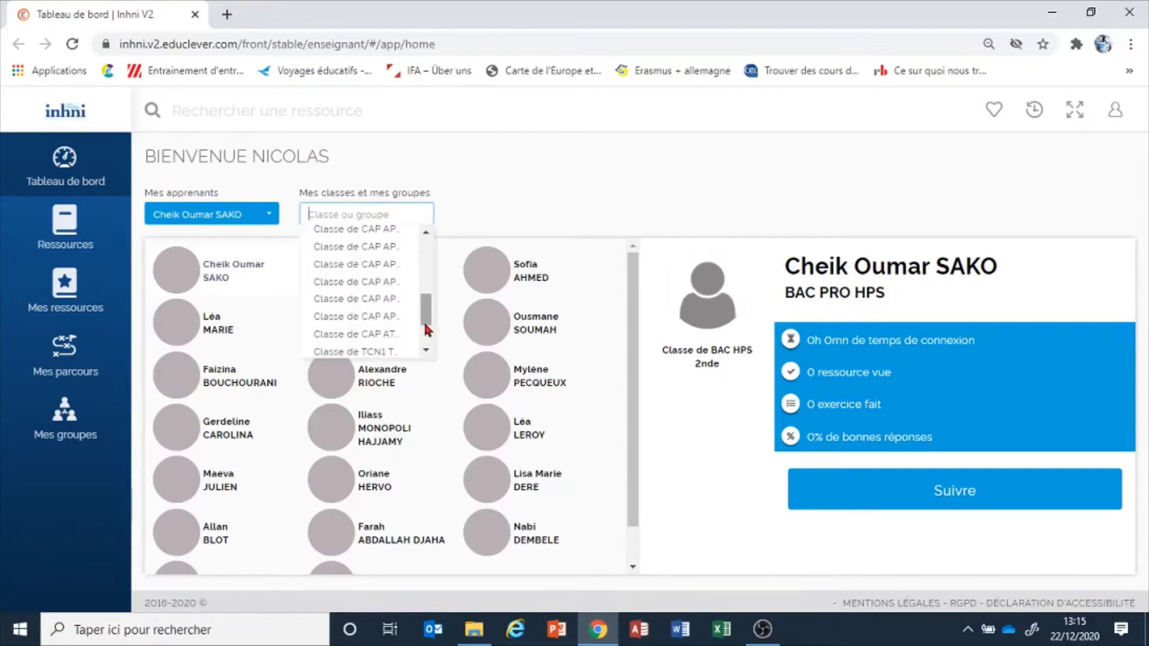
mouse_move(426, 316)
left_mouse_down()
mouse_move(425, 330)
mouse_move(425, 321)
left_mouse_up()
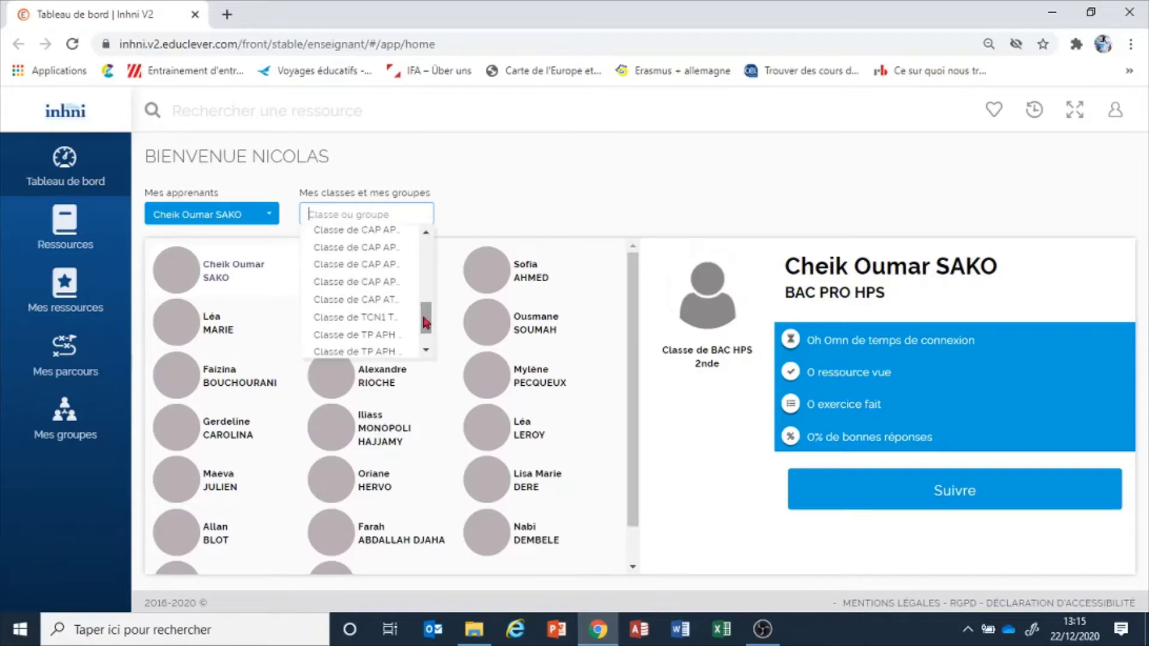
left_click(372, 280)
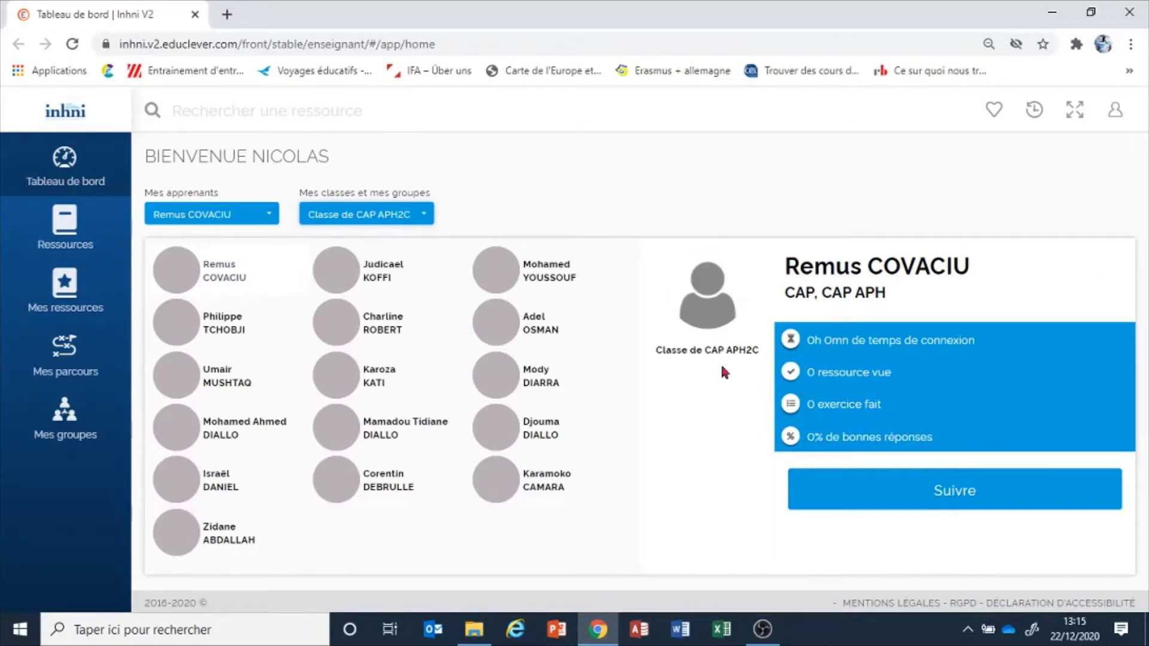
Step: View the activity summaries of two learners in the class and open the second learner's assigned learning paths
left_click(209, 488)
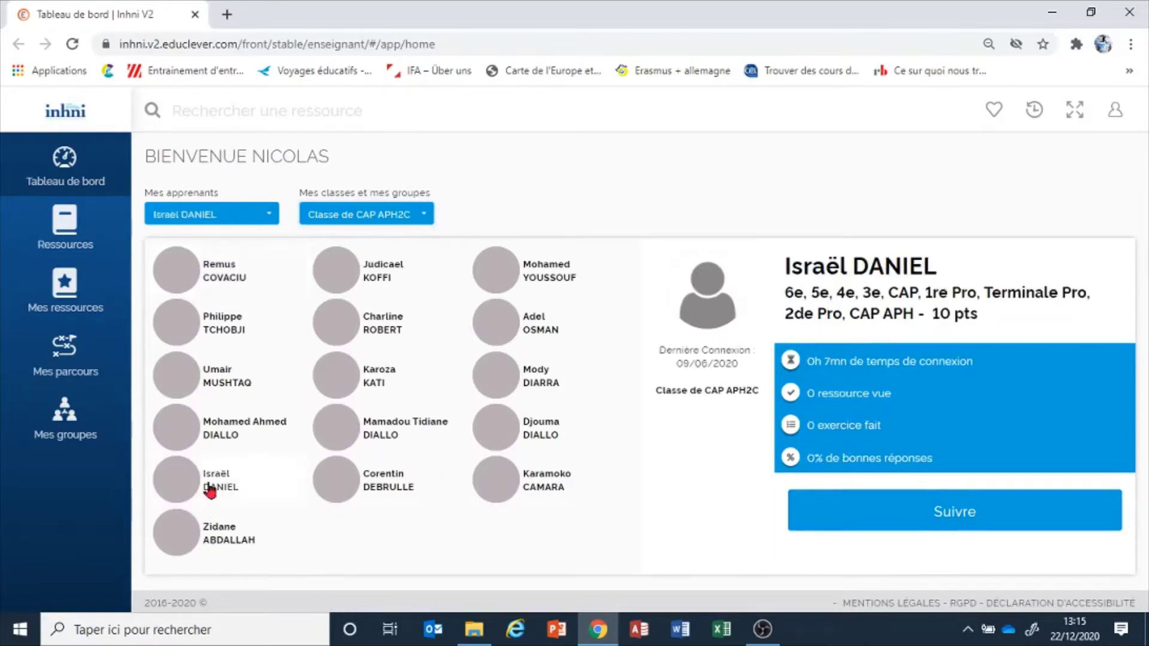
left_click(515, 442)
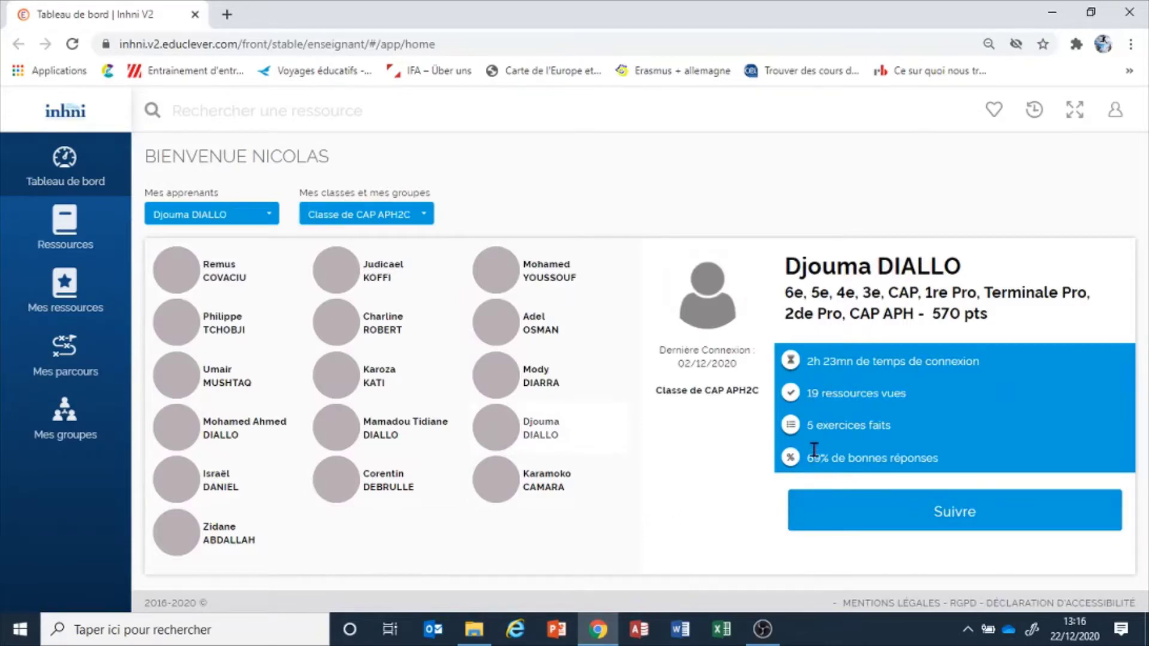
left_click(912, 521)
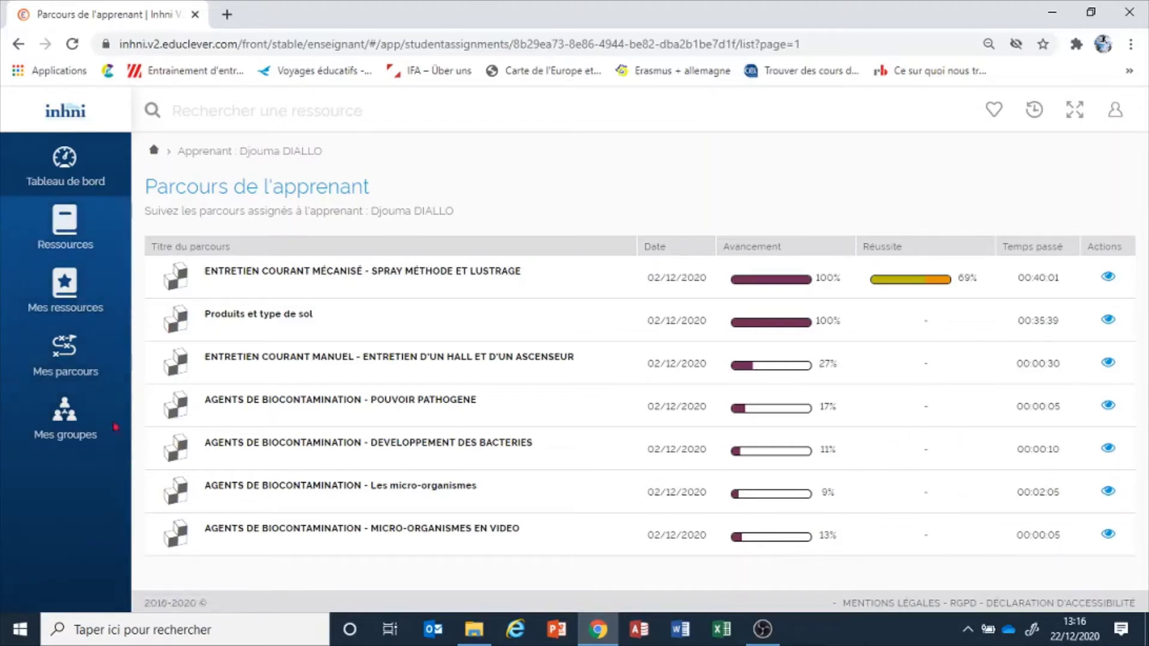
Step: Open the teaching resources catalogue and expand its Difficulté and Niveau filters
left_click(65, 235)
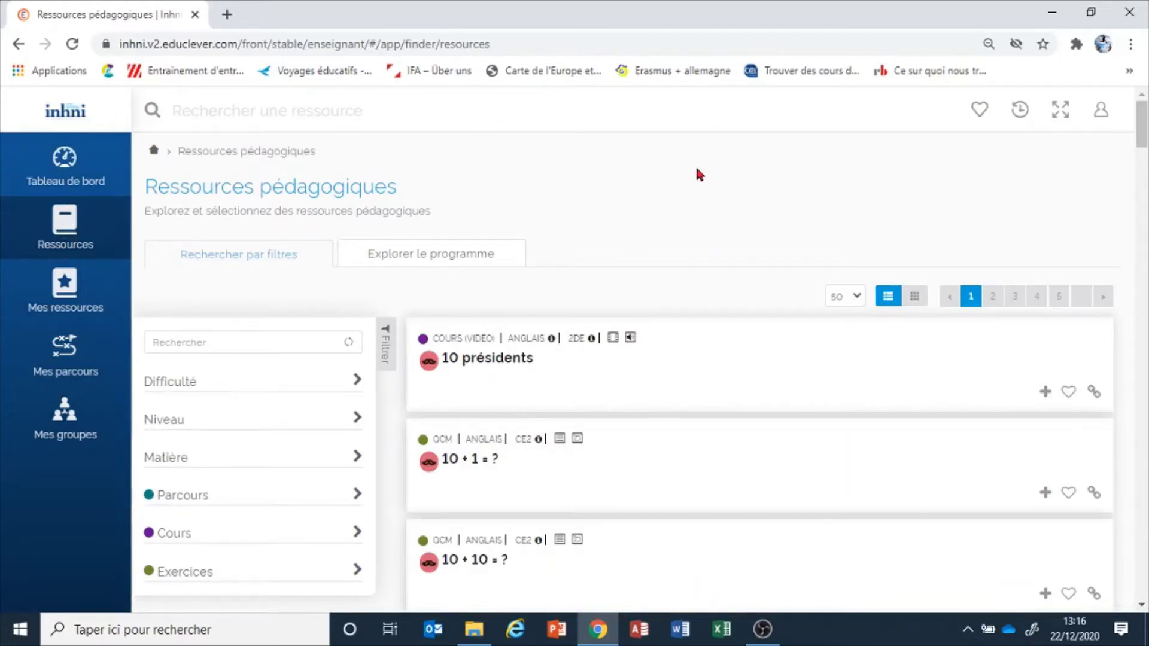
scroll(578, 207, "down", 3)
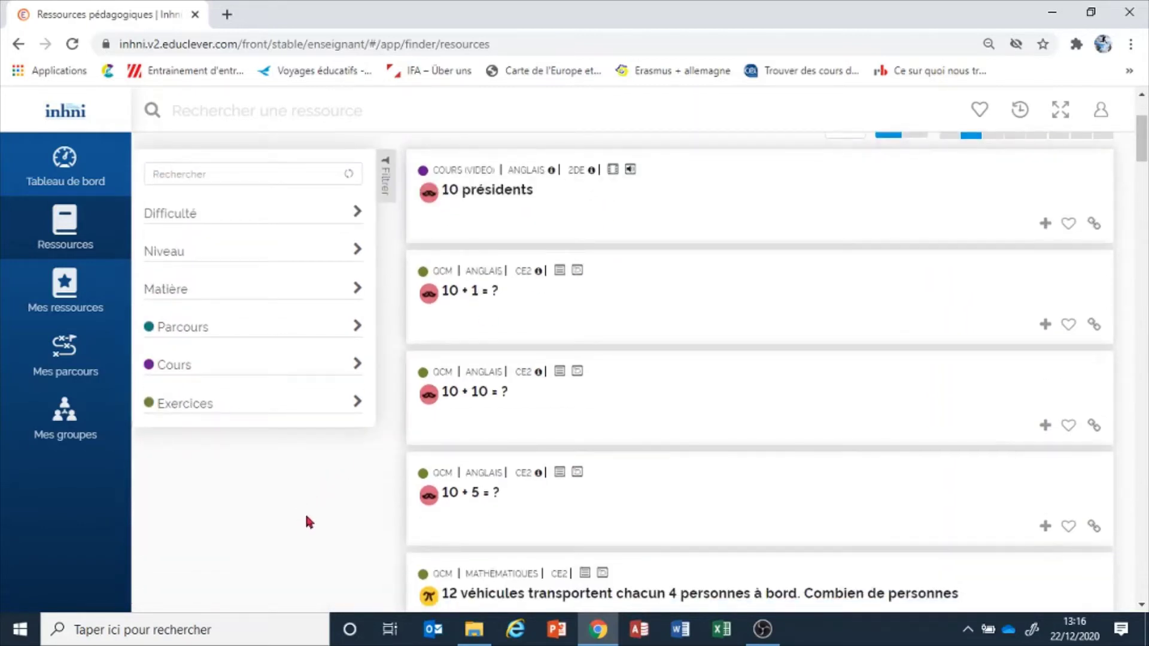
scroll(296, 518, "up", 3)
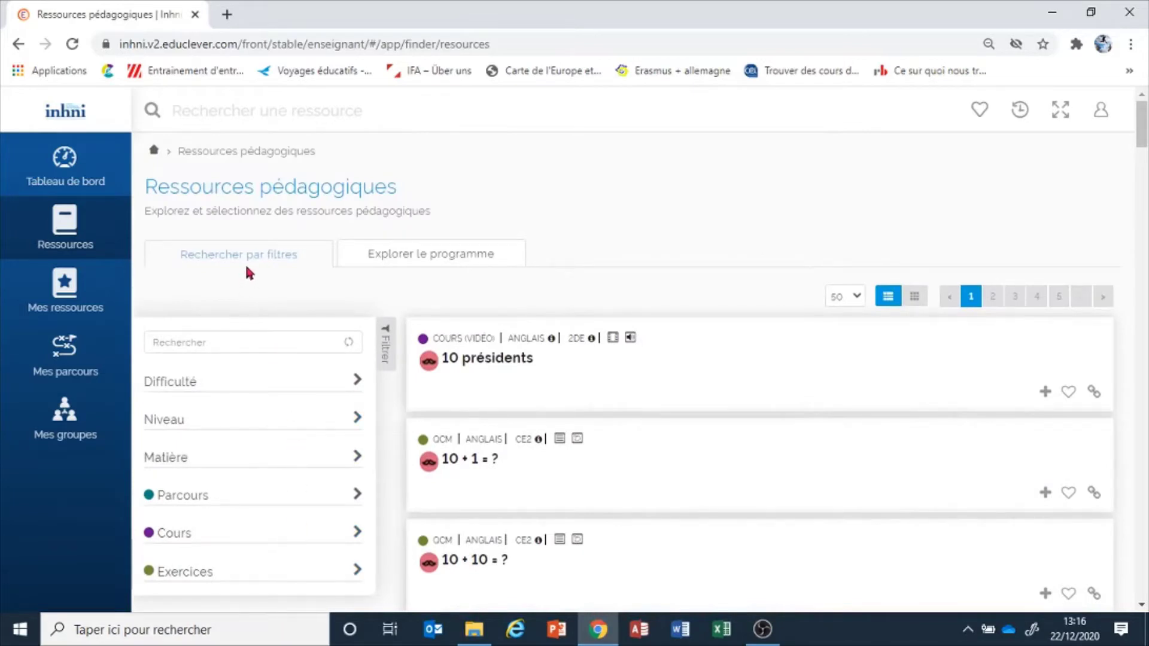
scroll(239, 418, "down", 2)
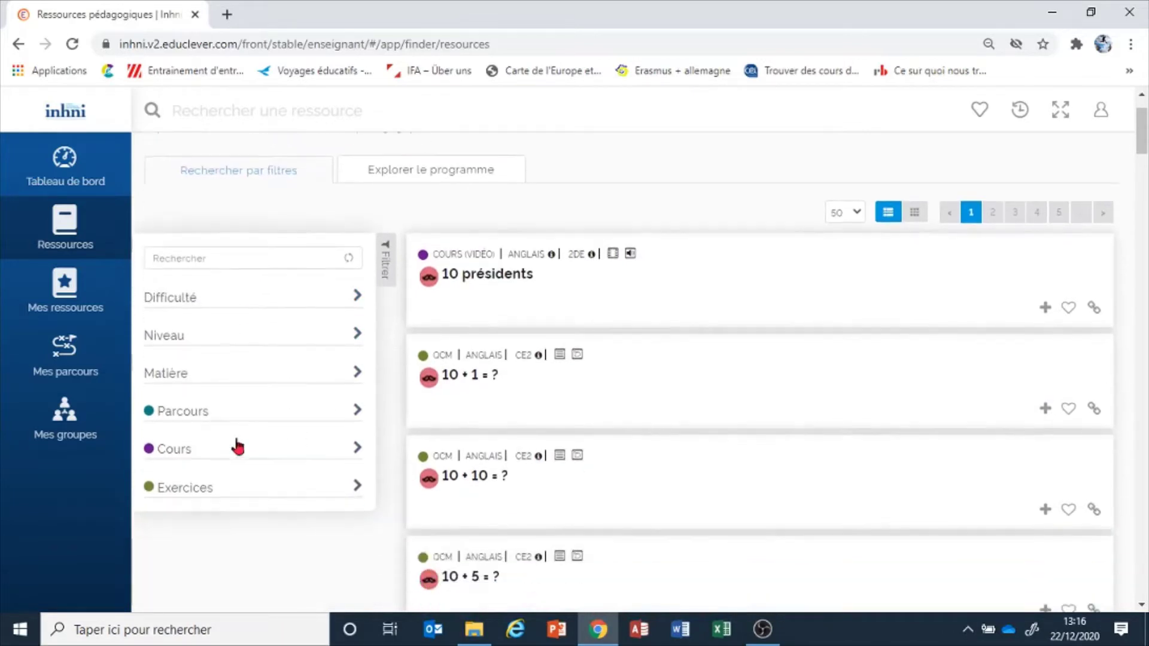
left_click(225, 306)
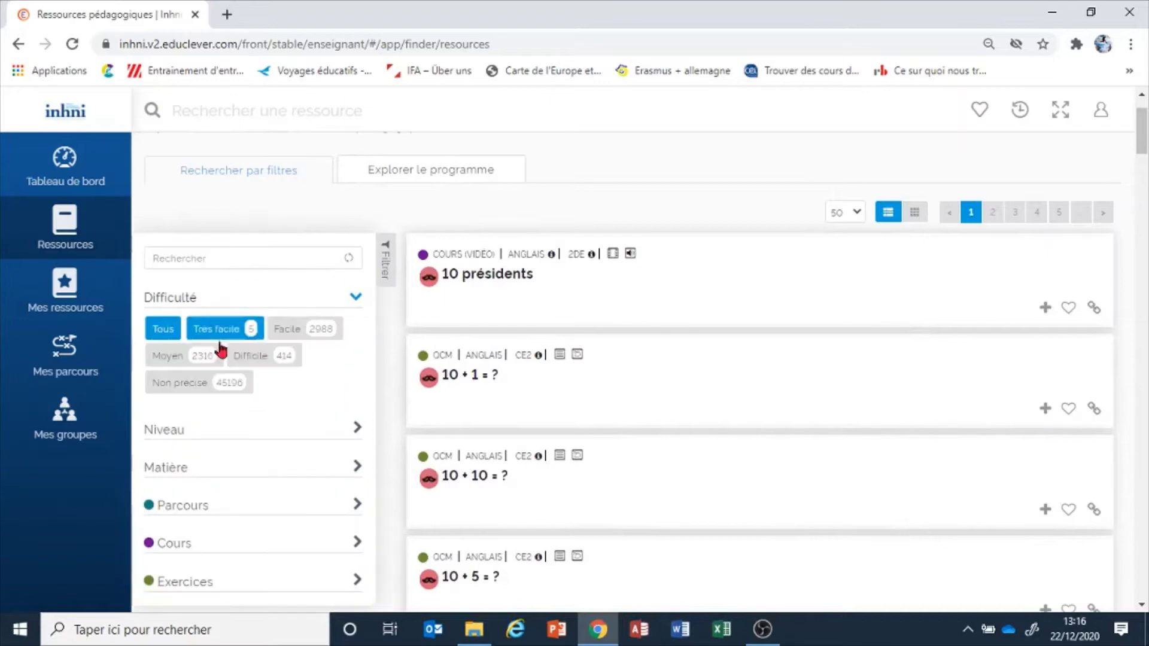
scroll(221, 365, "down", 5)
left_click(177, 191)
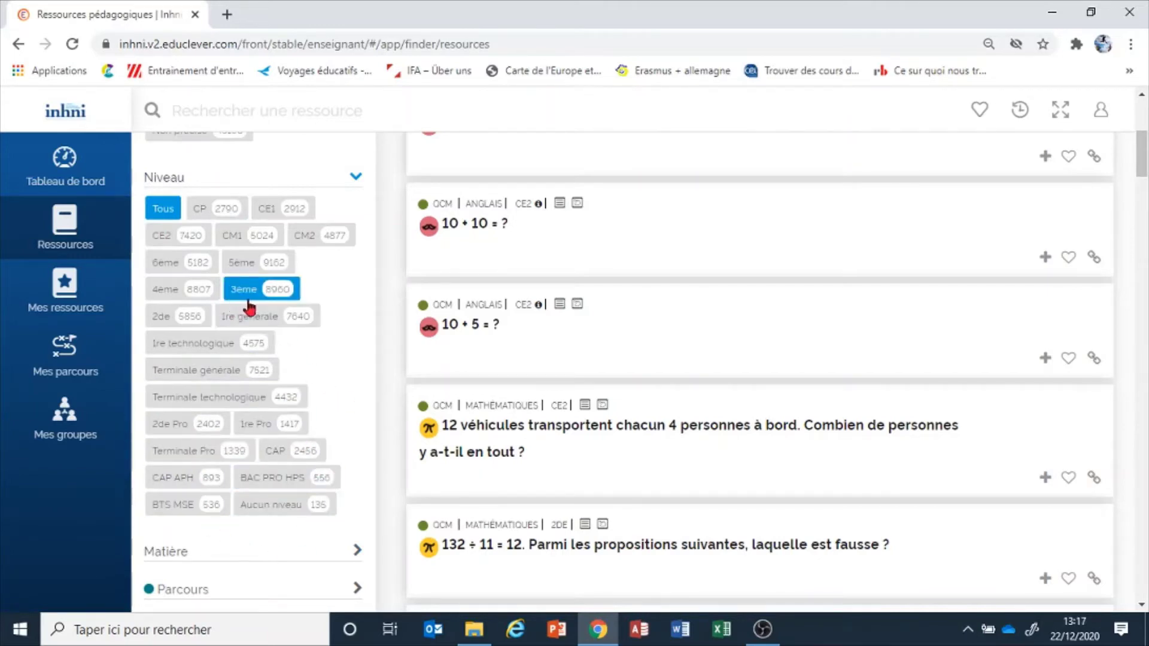
Step: Expand the Matière filter and examine the full list of available subjects, from allemand to aucune matière
scroll(263, 359, "down", 3)
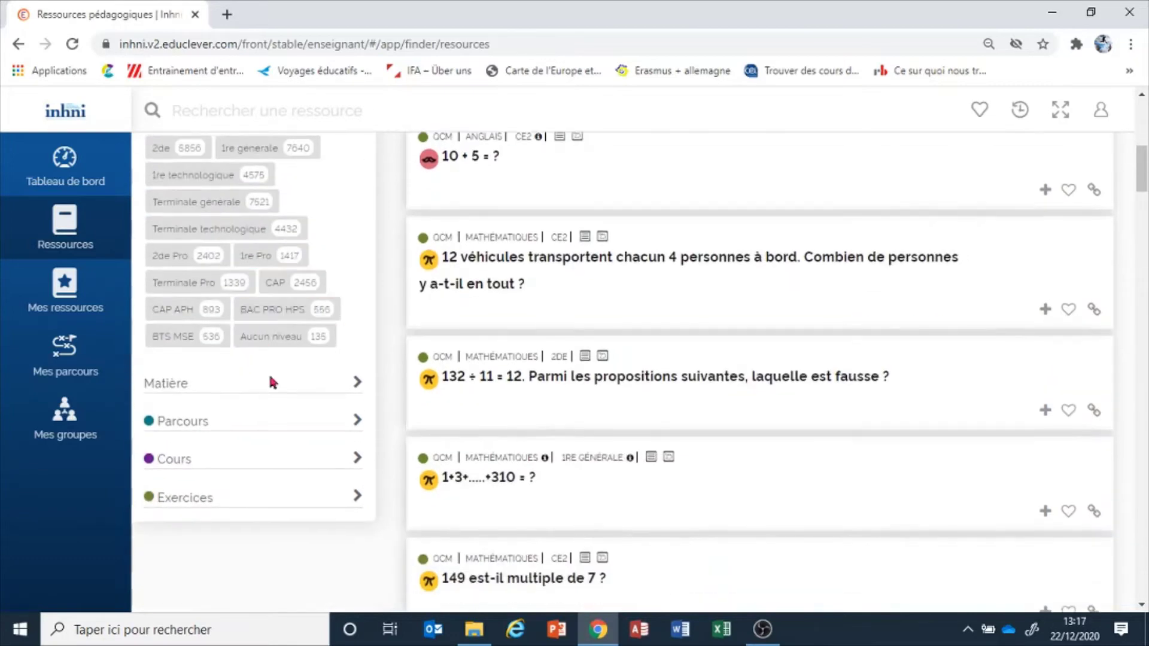
left_click(189, 387)
scroll(239, 505, "down", 4)
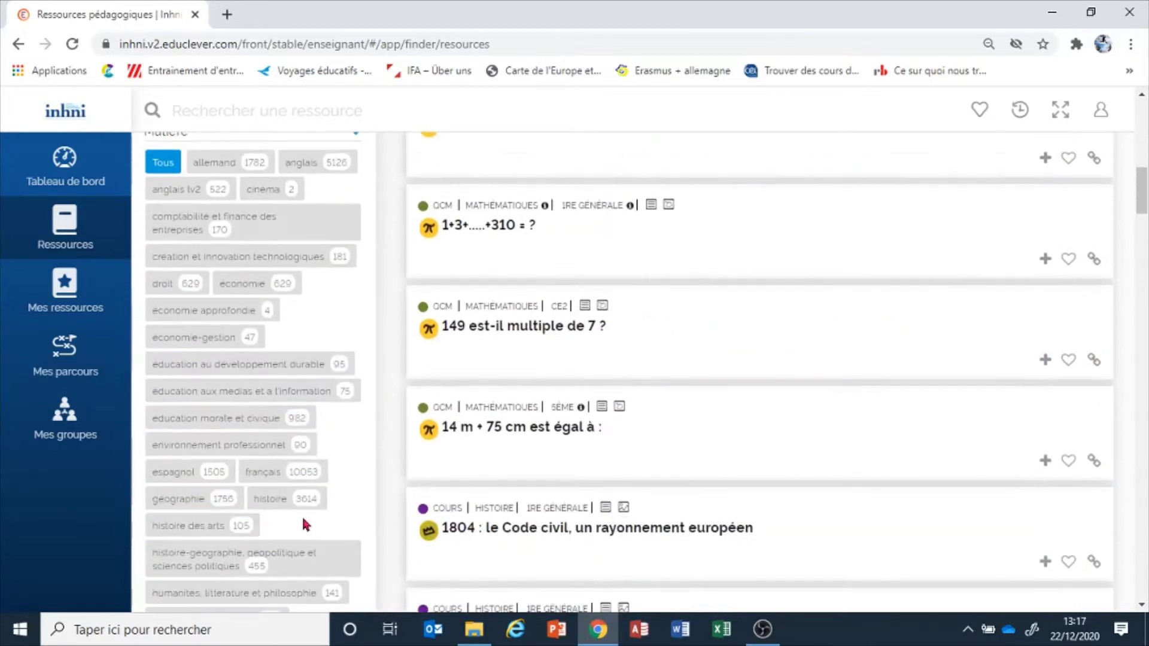
left_click(274, 474)
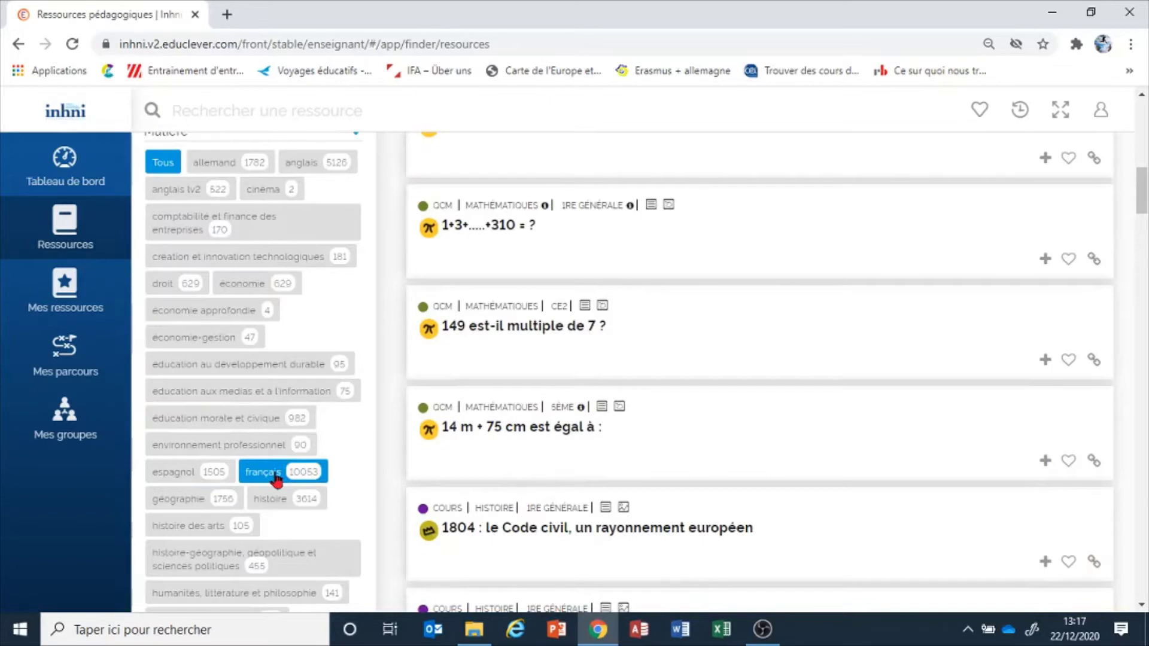
left_click(276, 452)
scroll(277, 456, "down", 3)
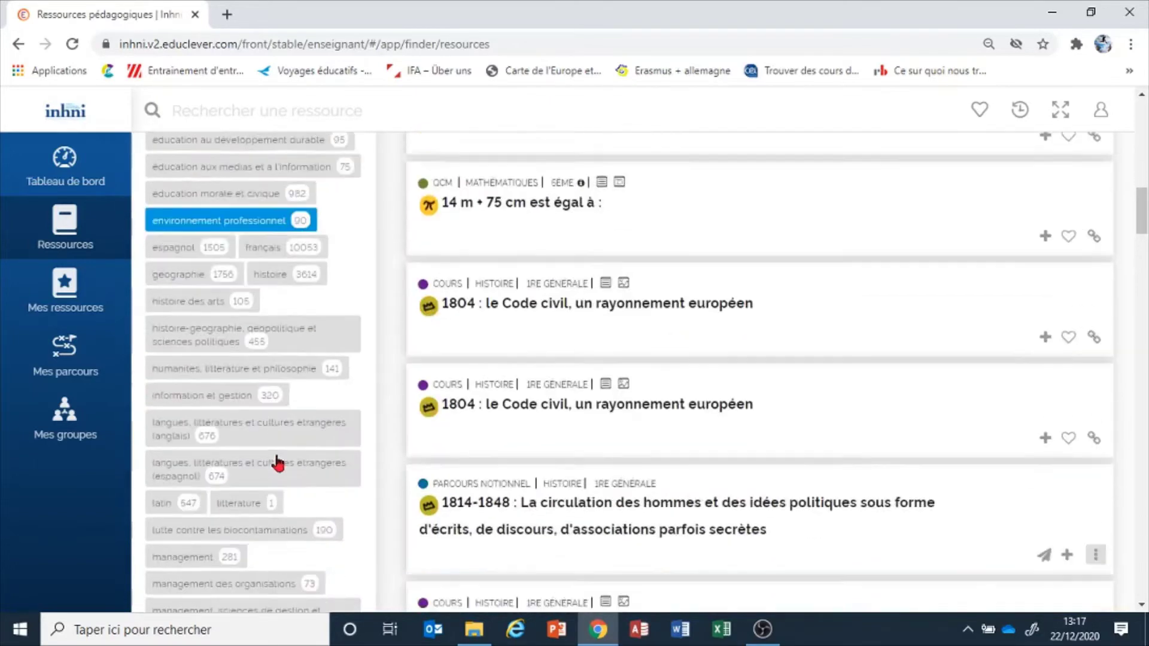
scroll(279, 462, "down", 8)
left_click(278, 461)
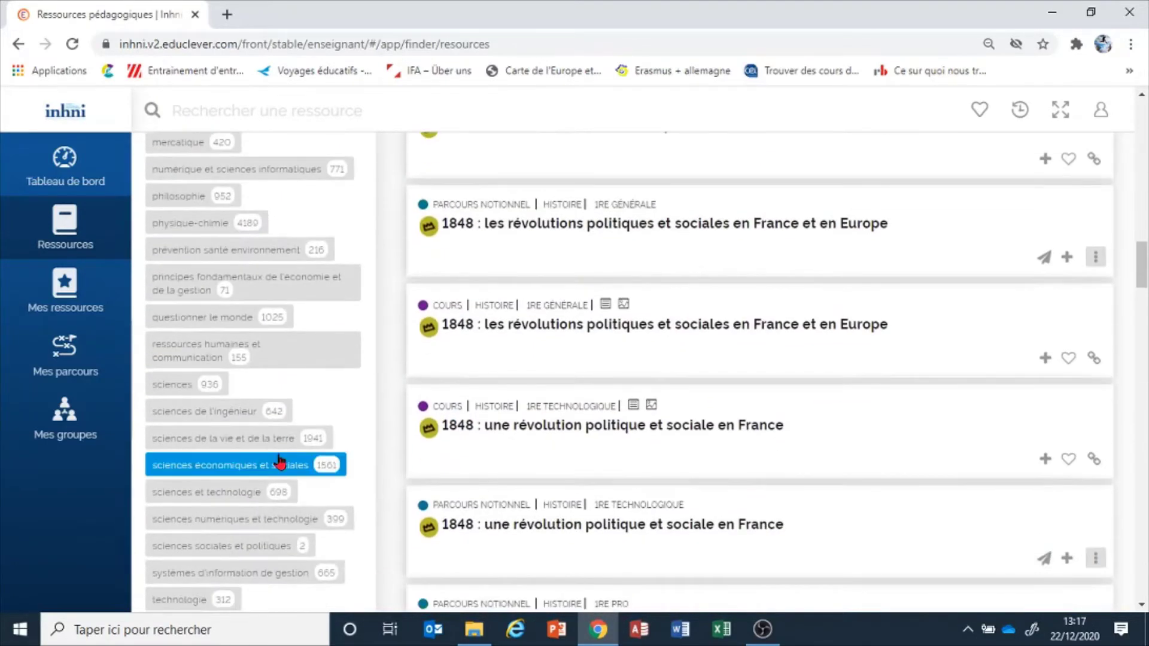
scroll(263, 503, "down", 2)
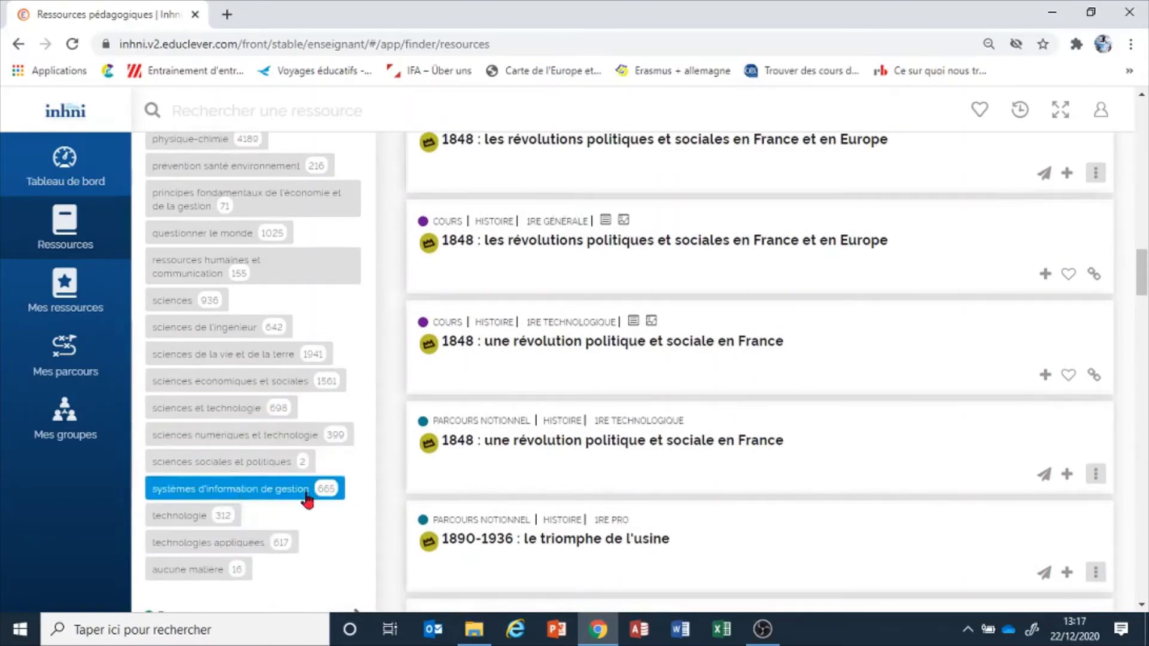
scroll(305, 500, "down", 3)
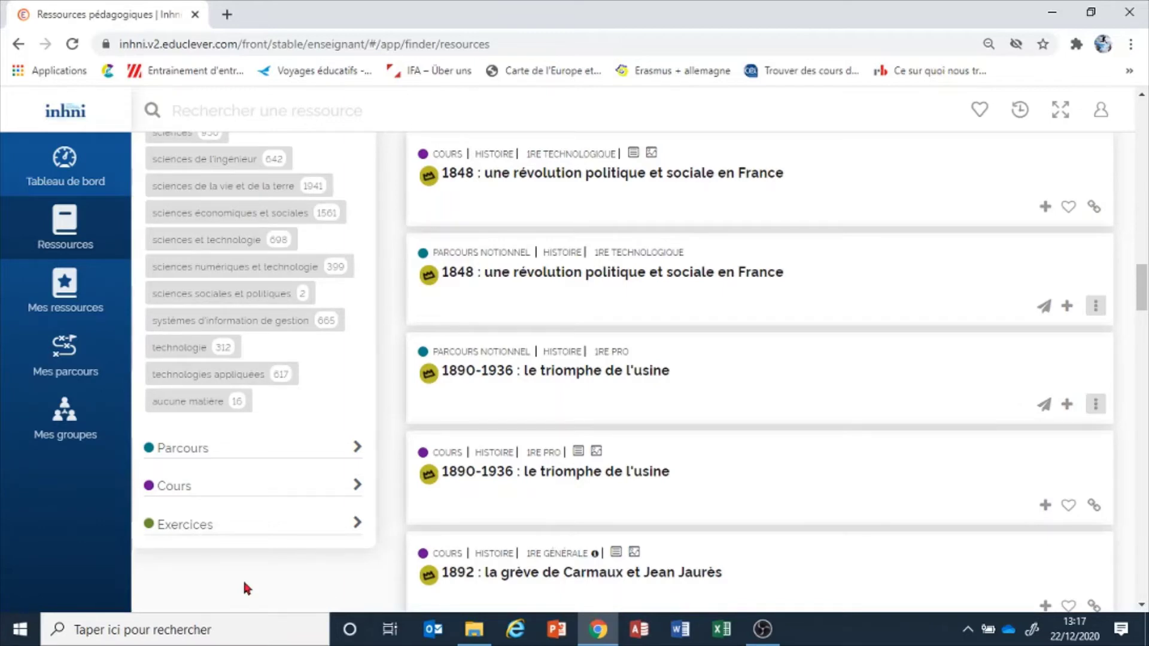
Step: Expand the Parcours and Cours filters and examine the resource types they offer
left_click(205, 461)
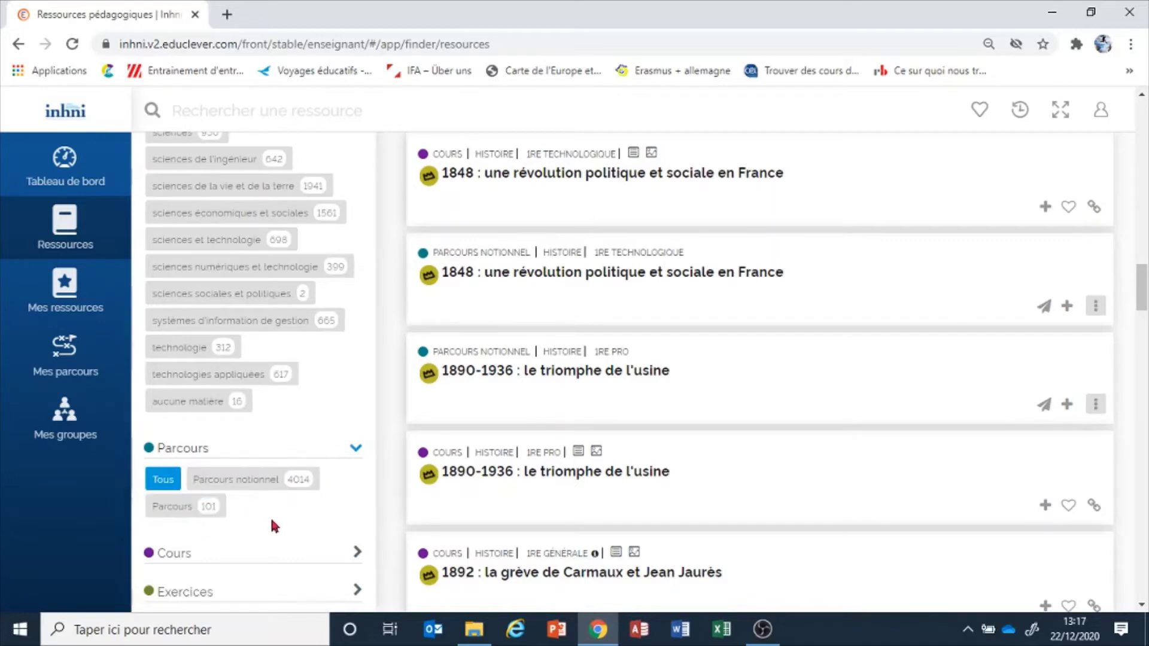
left_click(170, 552)
scroll(171, 560, "down", 4)
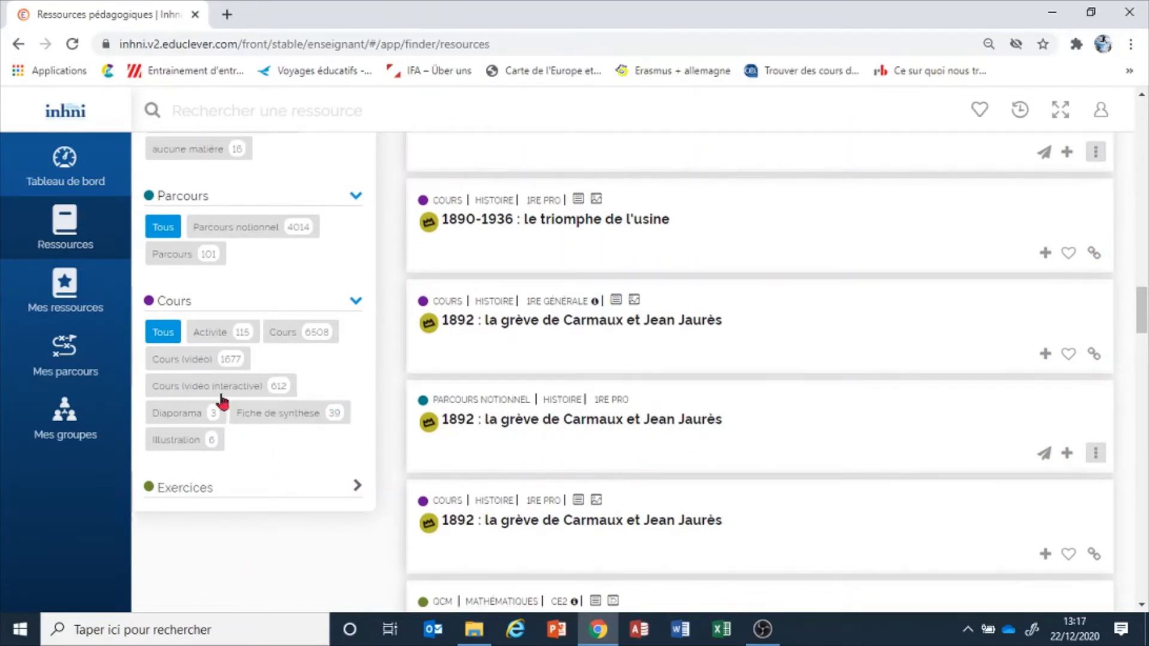
left_click(240, 387)
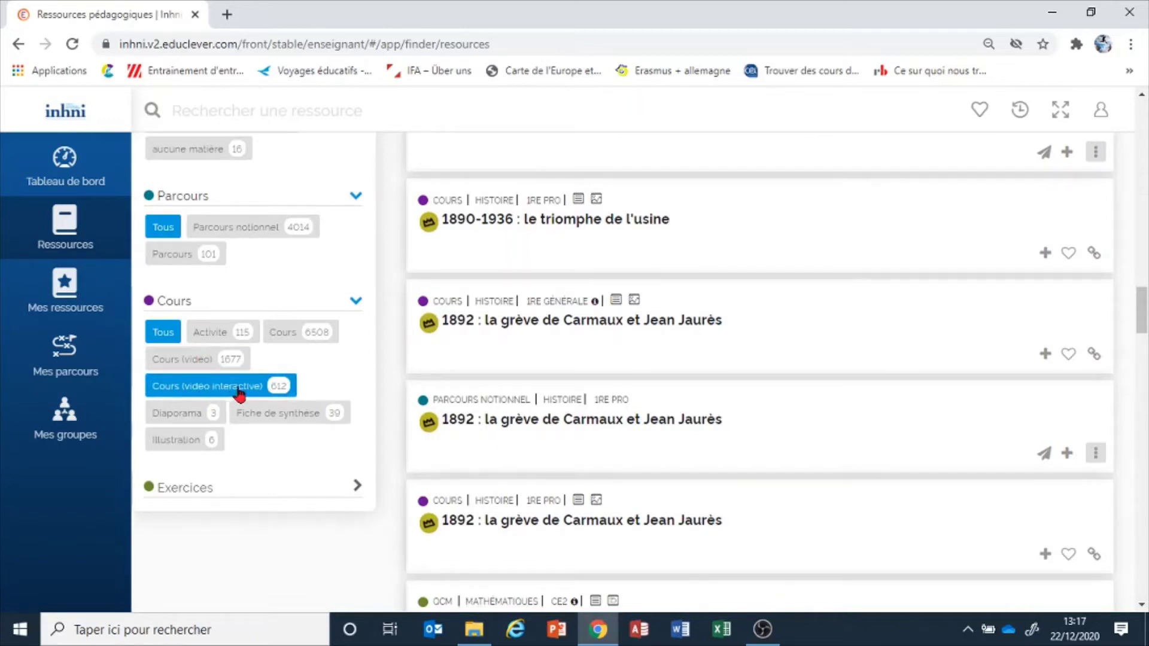
left_click(238, 389)
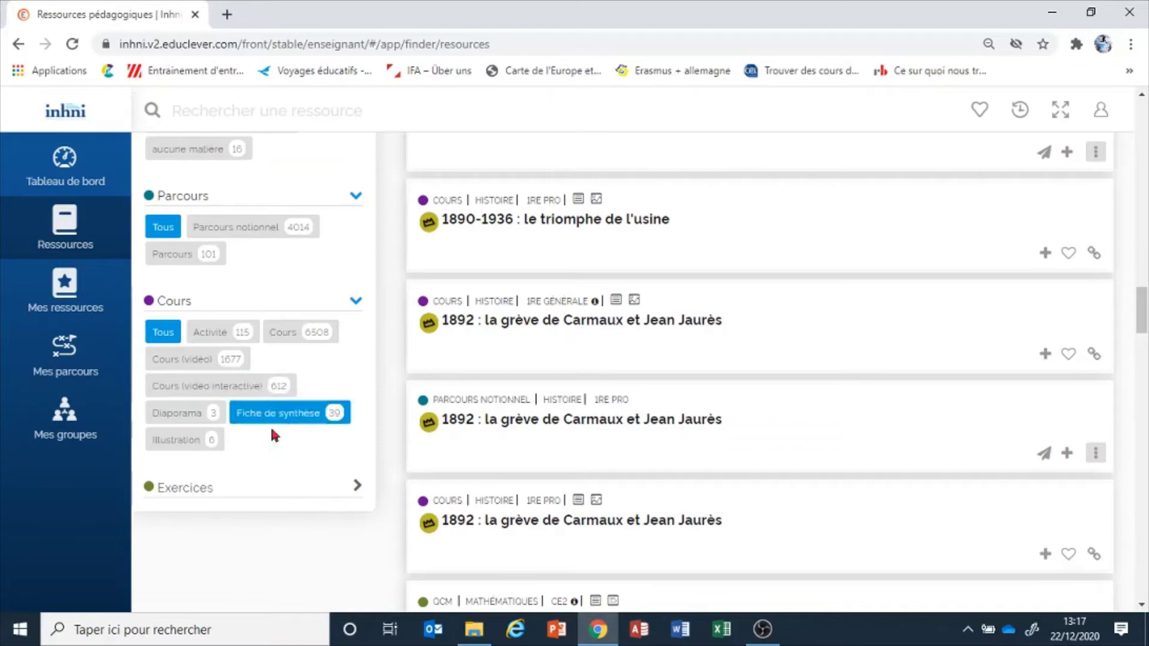
Step: Expand the Exercices filter and look through all the exercise types down to Saisie libre
left_click(213, 494)
scroll(242, 487, "down", 1)
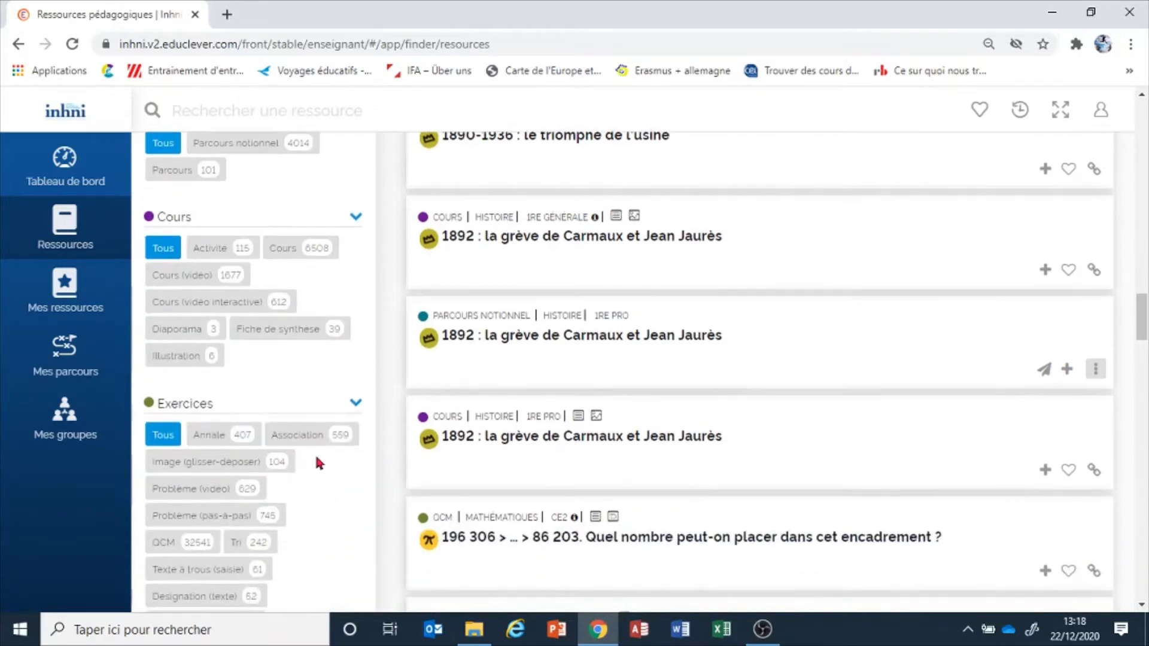
scroll(318, 462, "down", 2)
left_click(175, 328)
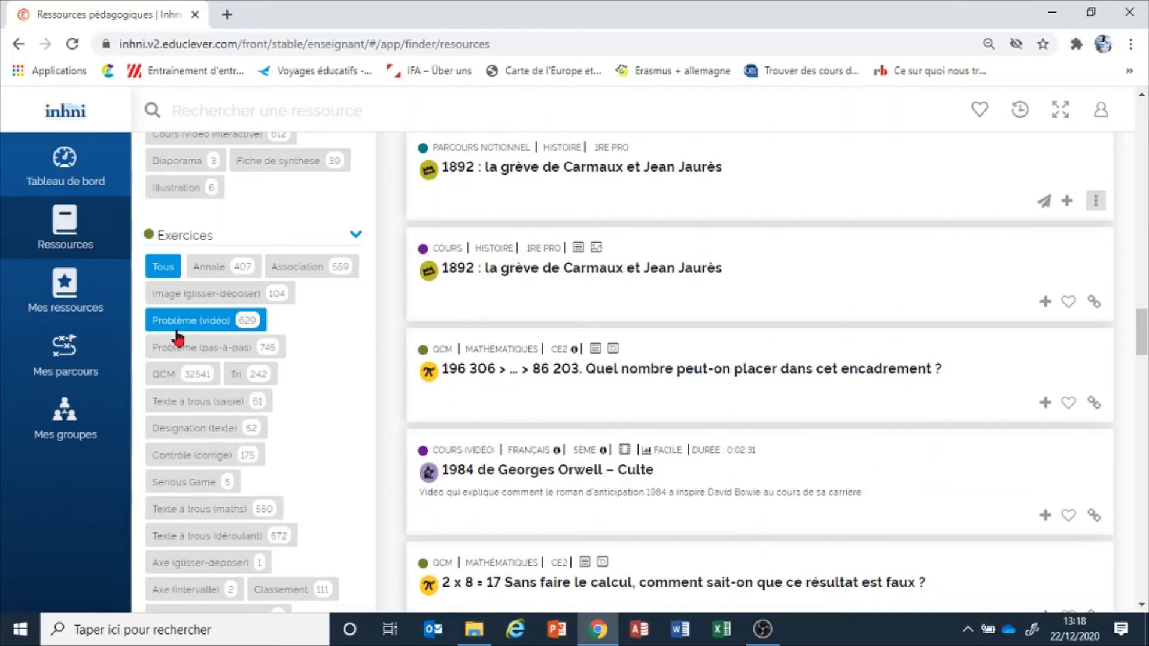
left_click(317, 272)
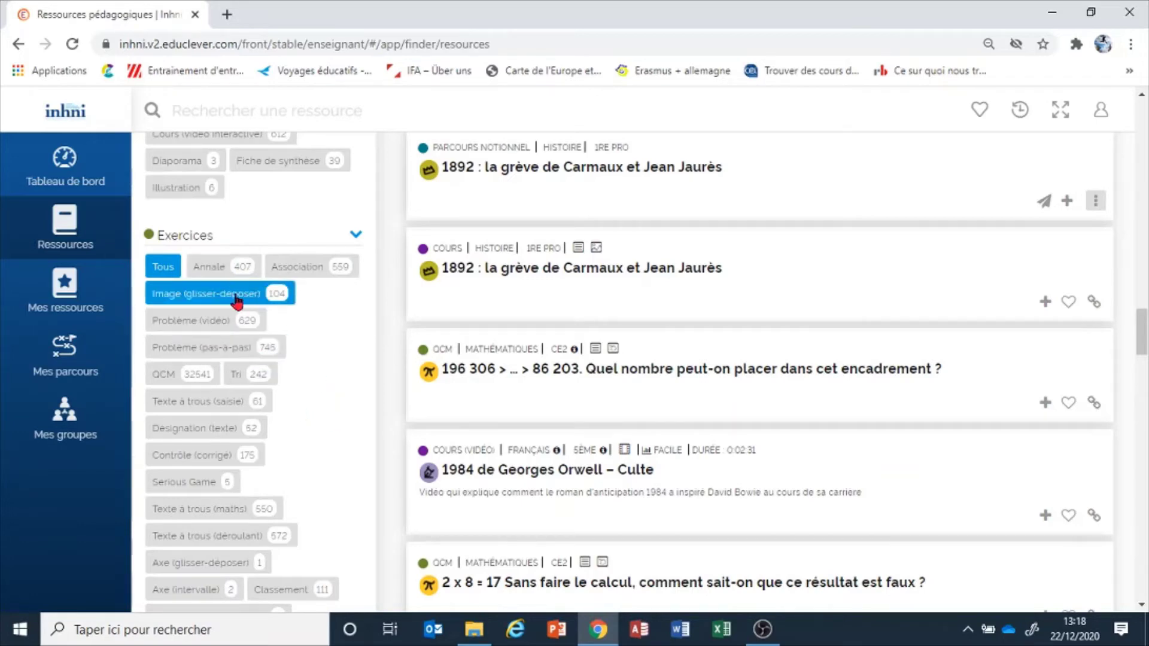
scroll(320, 437, "down", 5)
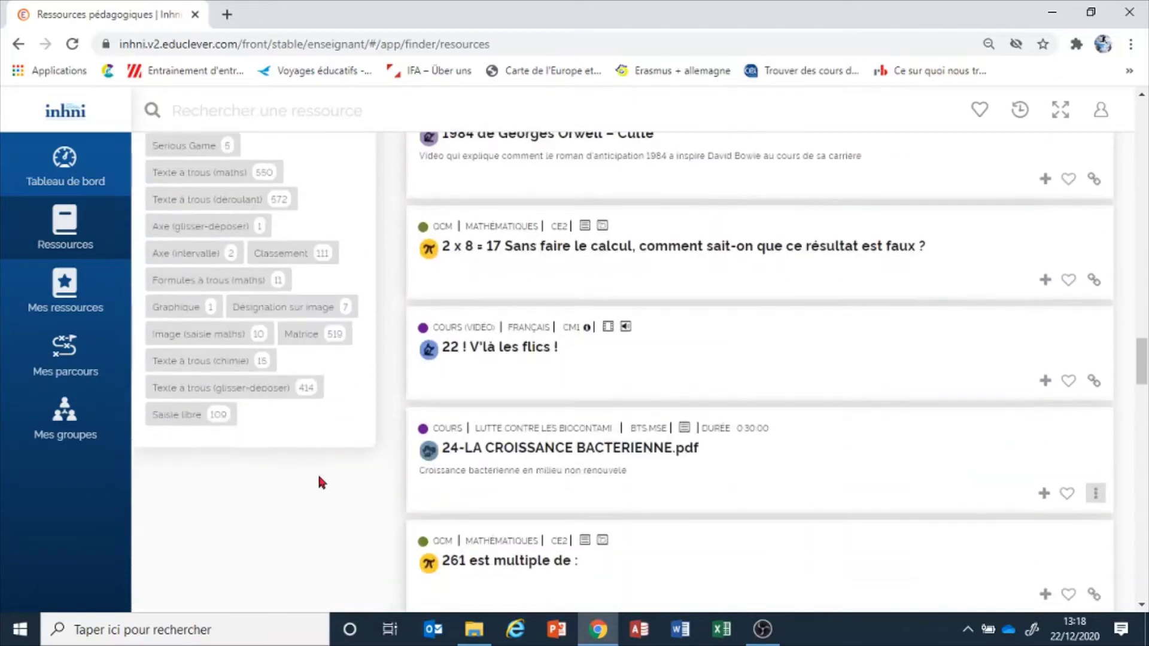
Step: Switch to exploring resources by programme and open the subject technologies appliquées under CAP APH
scroll(314, 472, "up", 9)
scroll(311, 472, "up", 15)
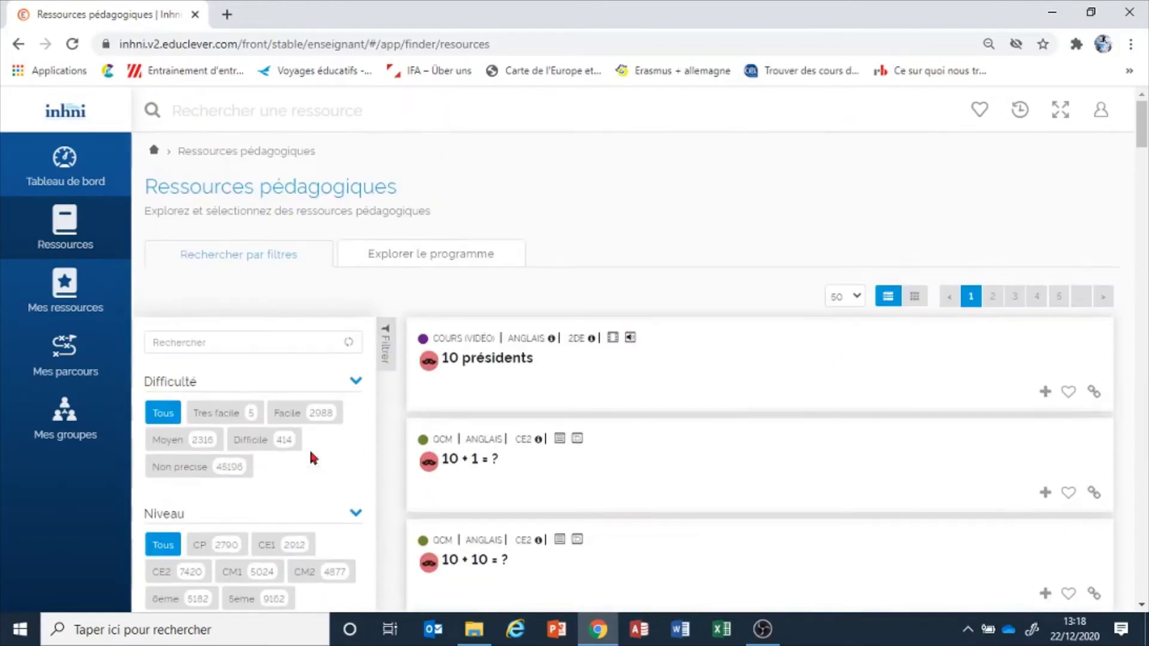
left_click(452, 255)
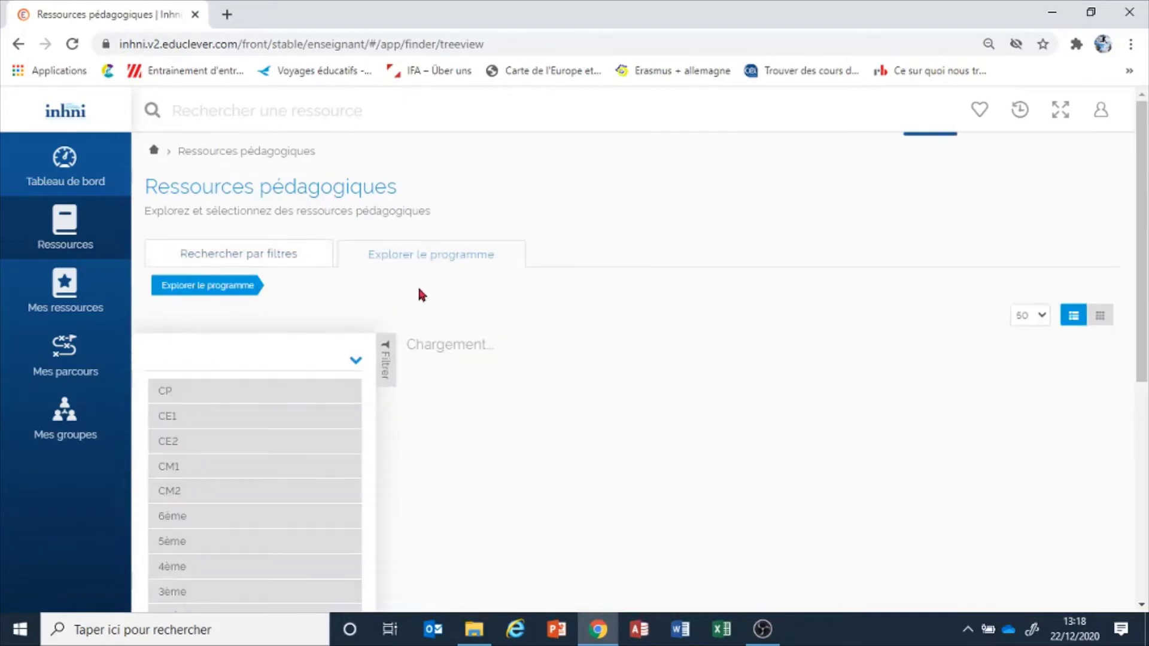
scroll(227, 388, "down", 5)
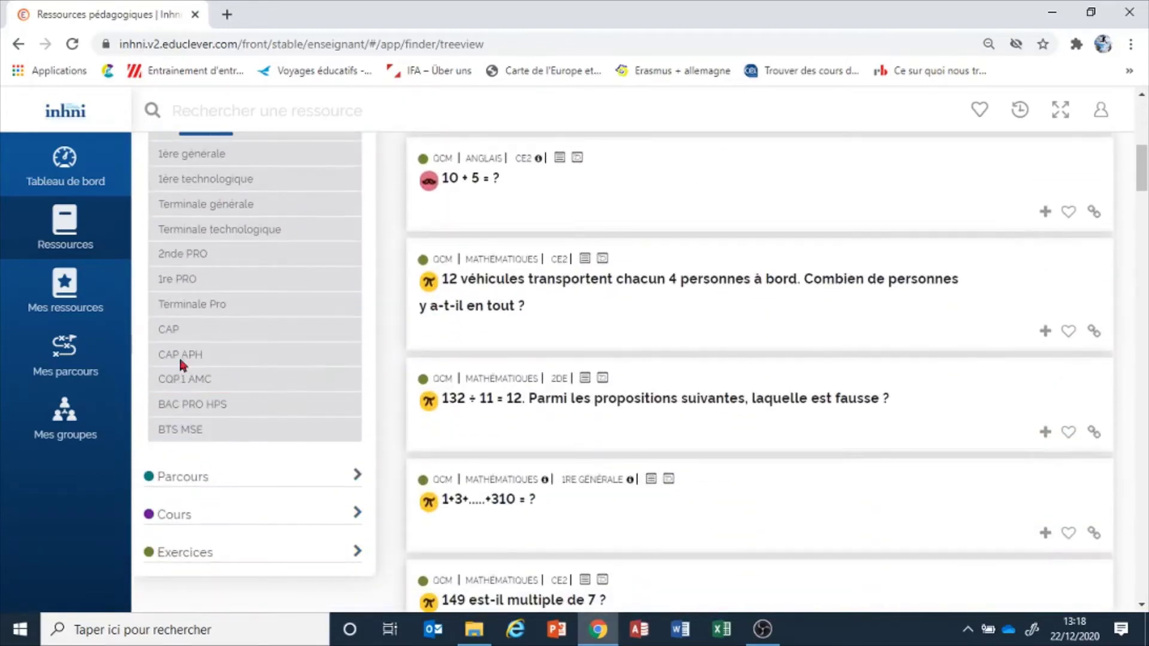
left_click(179, 357)
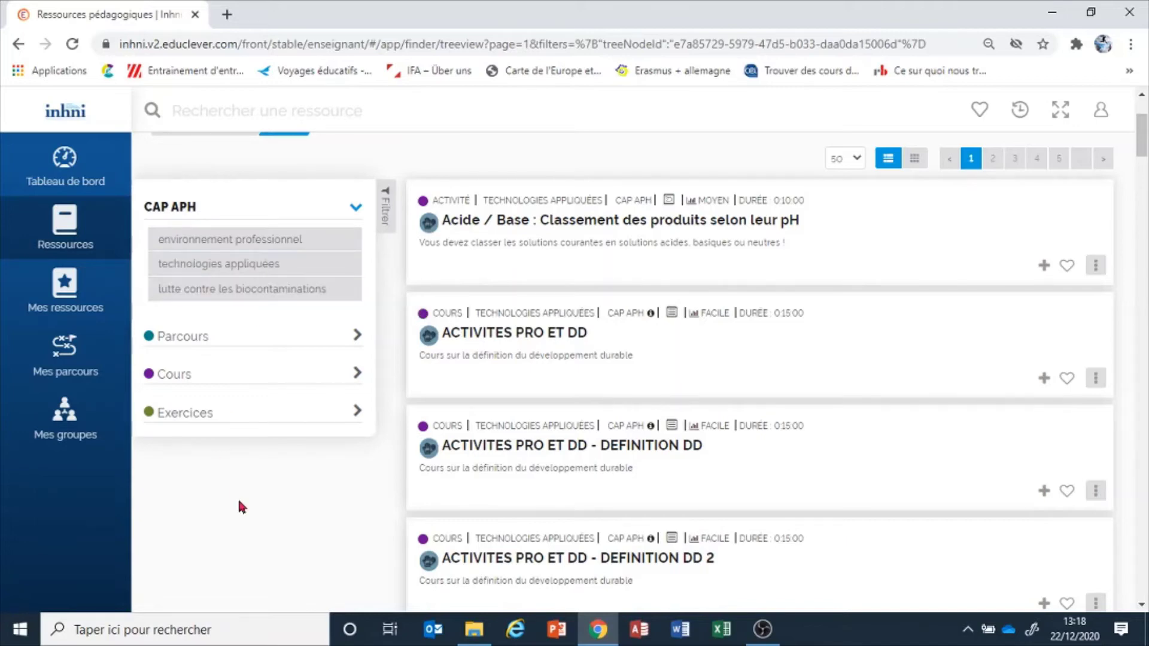
left_click(237, 267)
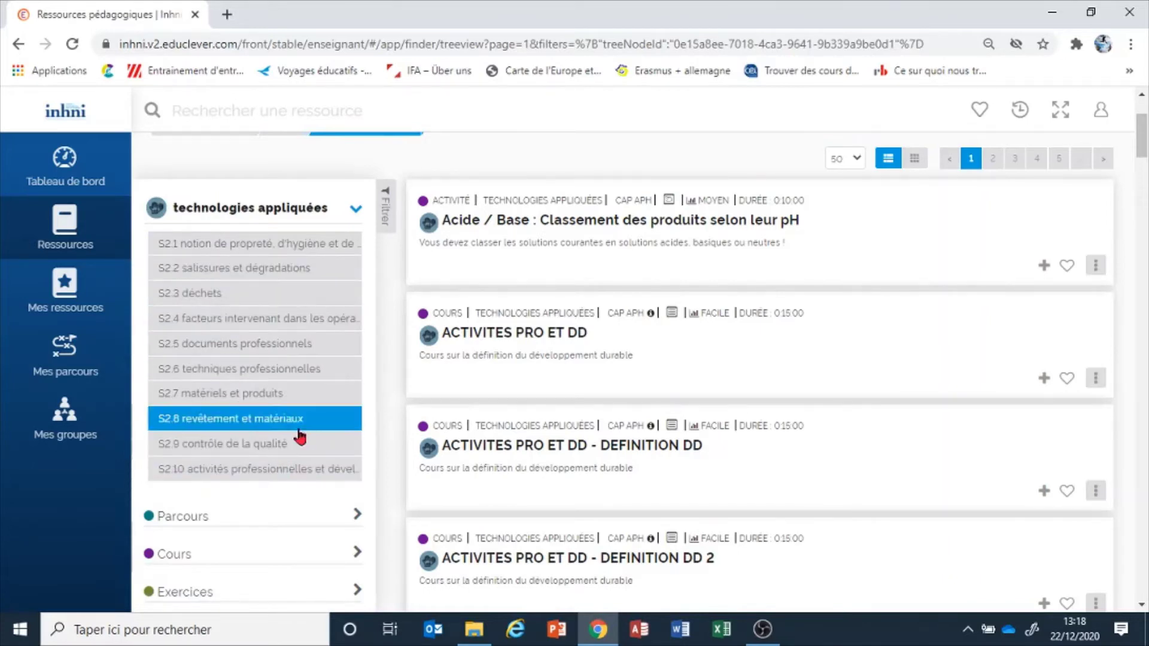
scroll(274, 434, "down", 1)
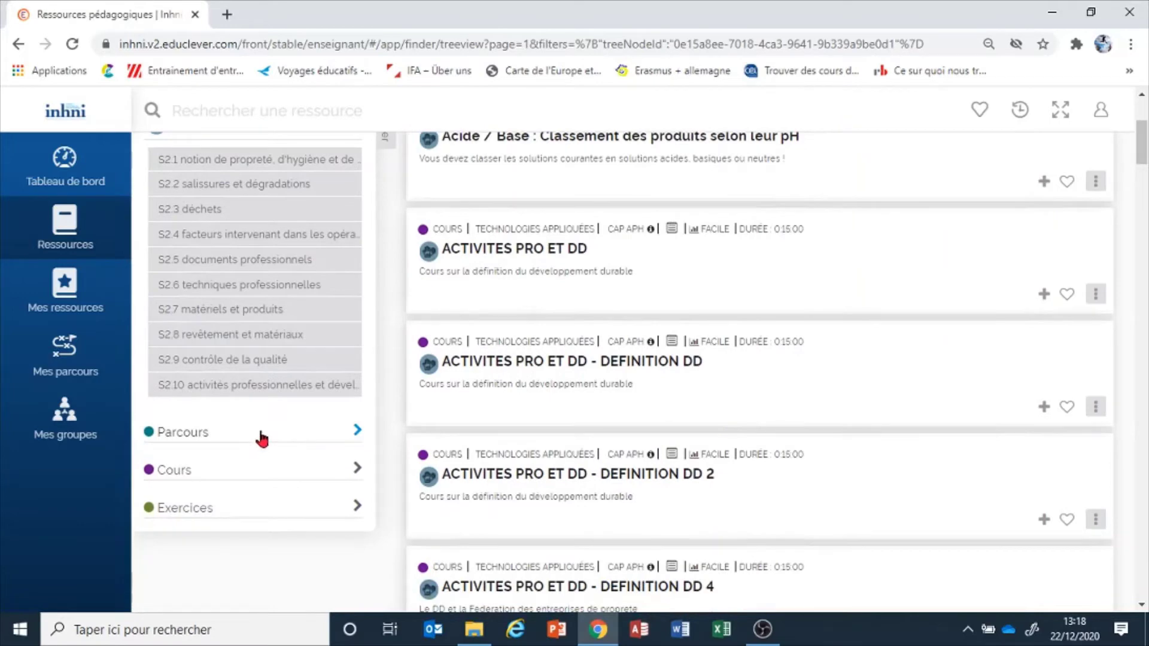
Step: Expand the Parcours, Cours and Exercices filters for technologies appliquées and examine the resource types they offer
left_click(261, 440)
scroll(315, 444, "down", 1)
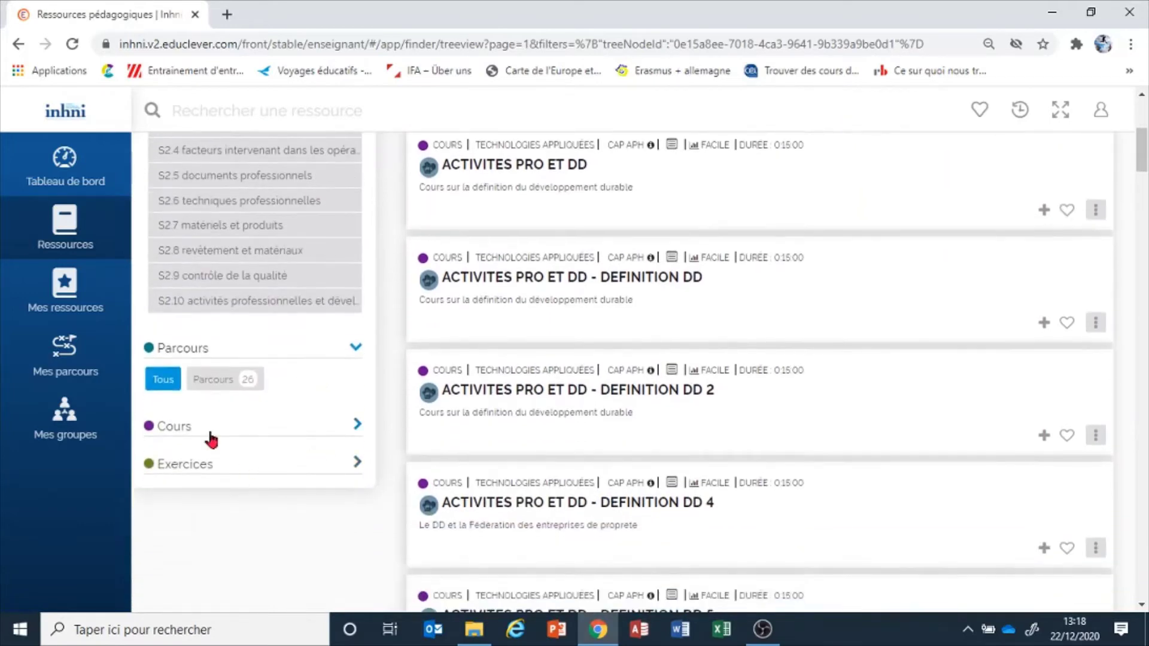
left_click(209, 435)
scroll(293, 475, "down", 1)
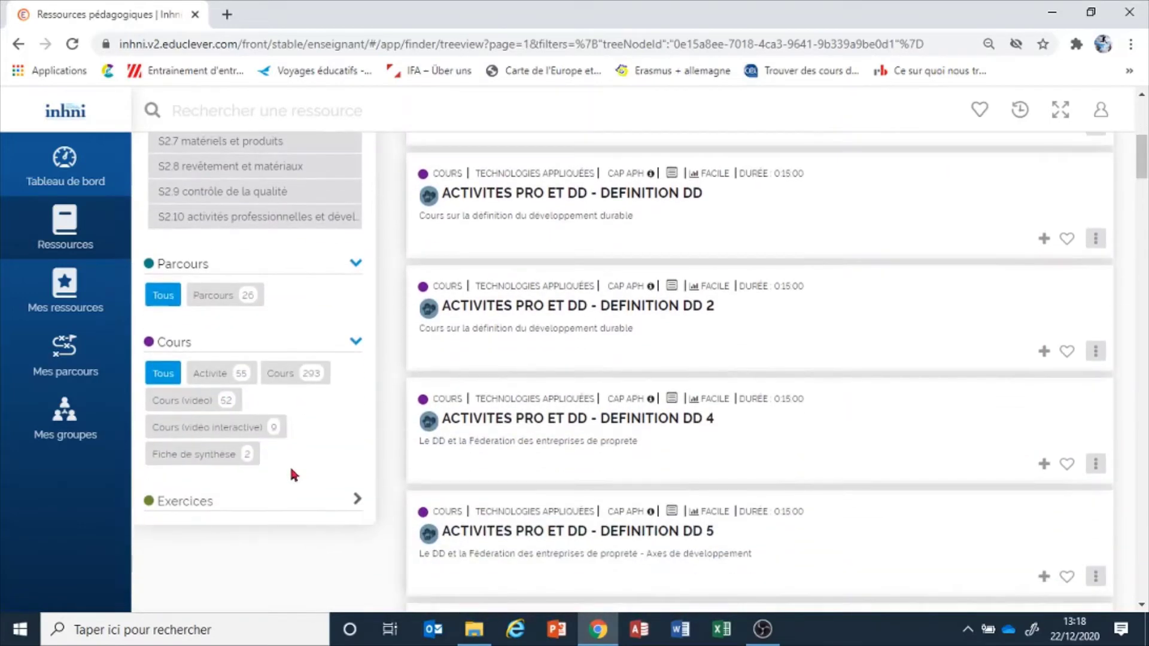
left_click(191, 502)
scroll(257, 515, "down", 1)
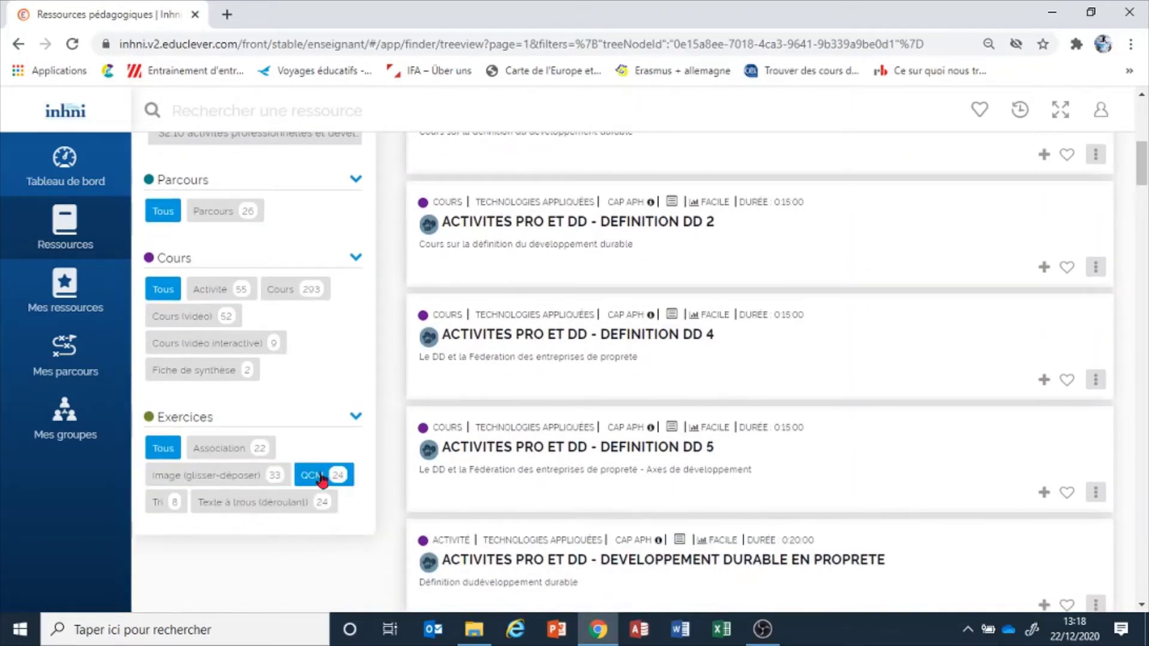
Step: Open the topic S2.9 contrôle de la qualité and examine which resource types it provides
scroll(225, 563, "up", 8)
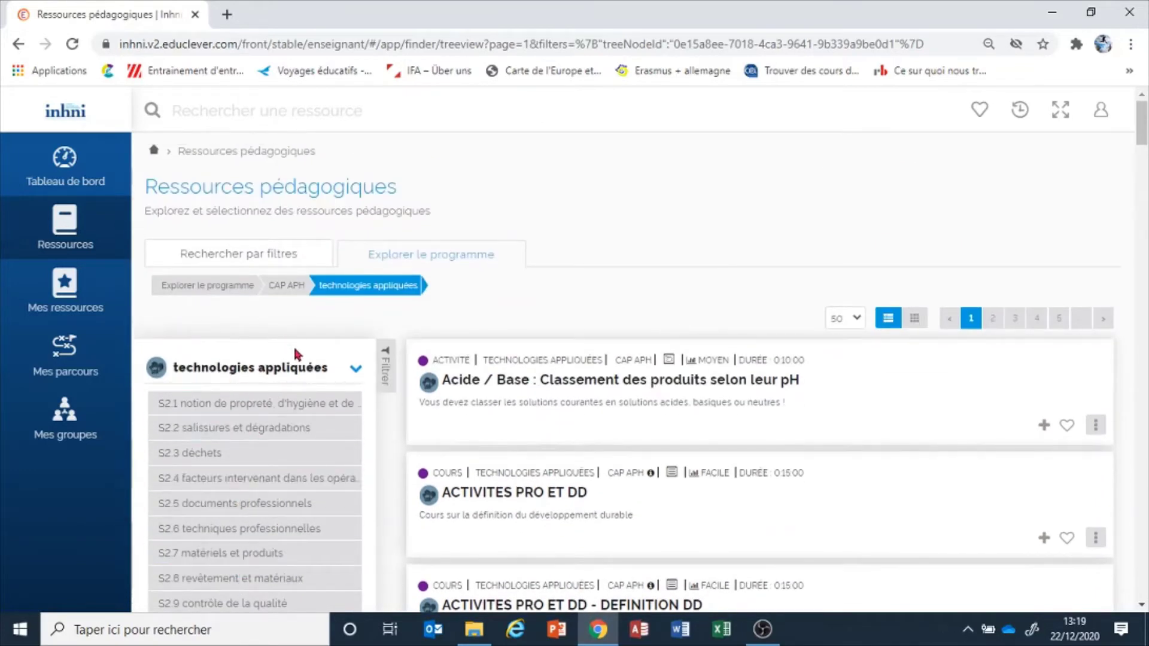
scroll(311, 389, "down", 2)
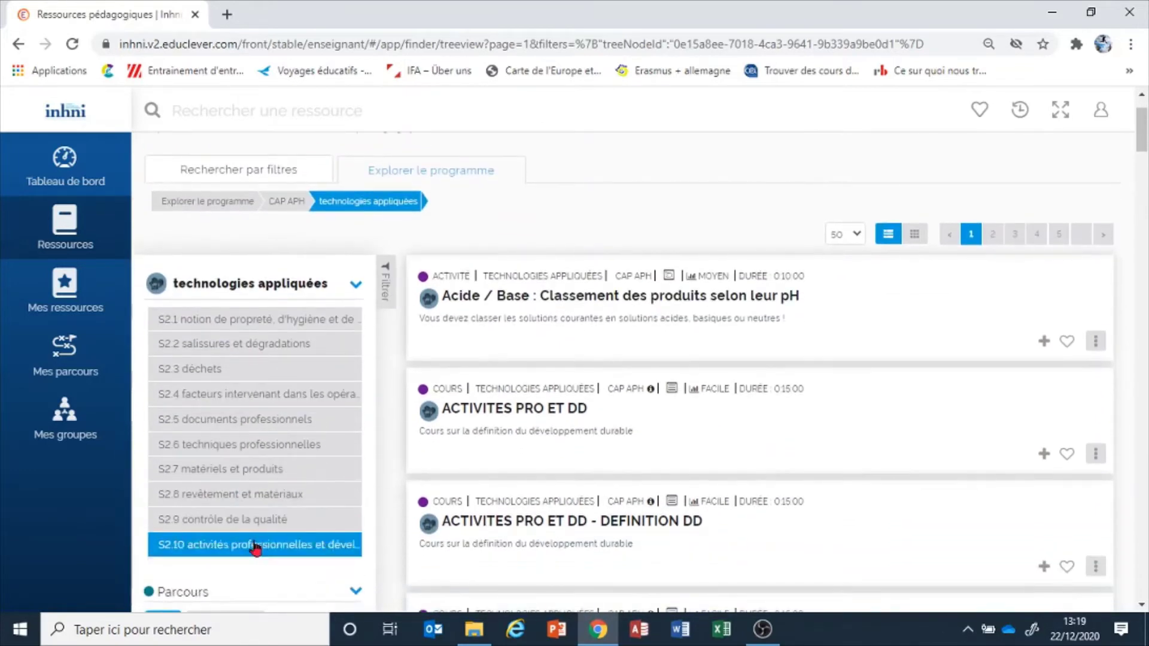
left_click(225, 521)
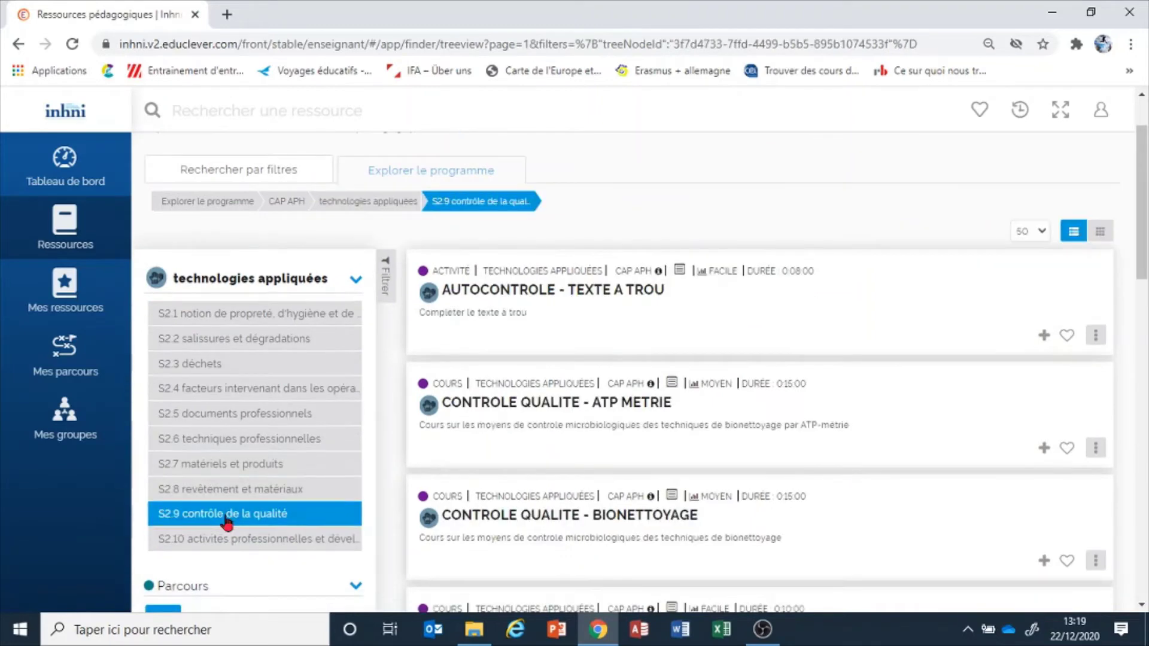
scroll(461, 419, "down", 5)
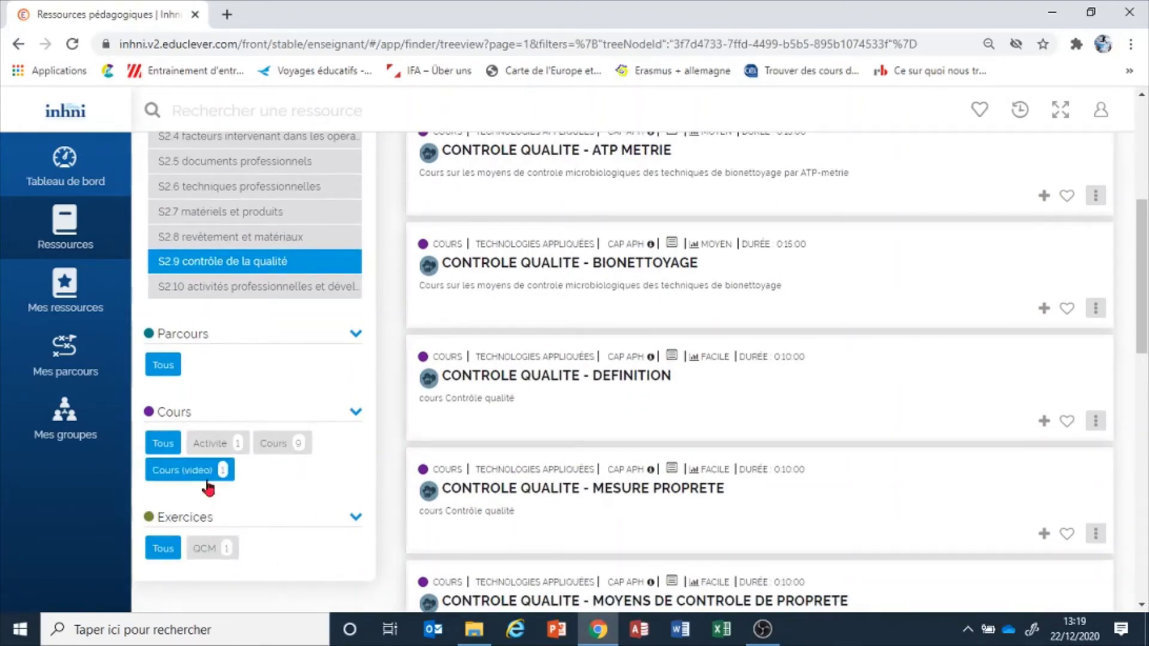
Step: Open the topic S2.6 techniques professionnelles and restrict its resources to the Parcours type
scroll(293, 482, "up", 1)
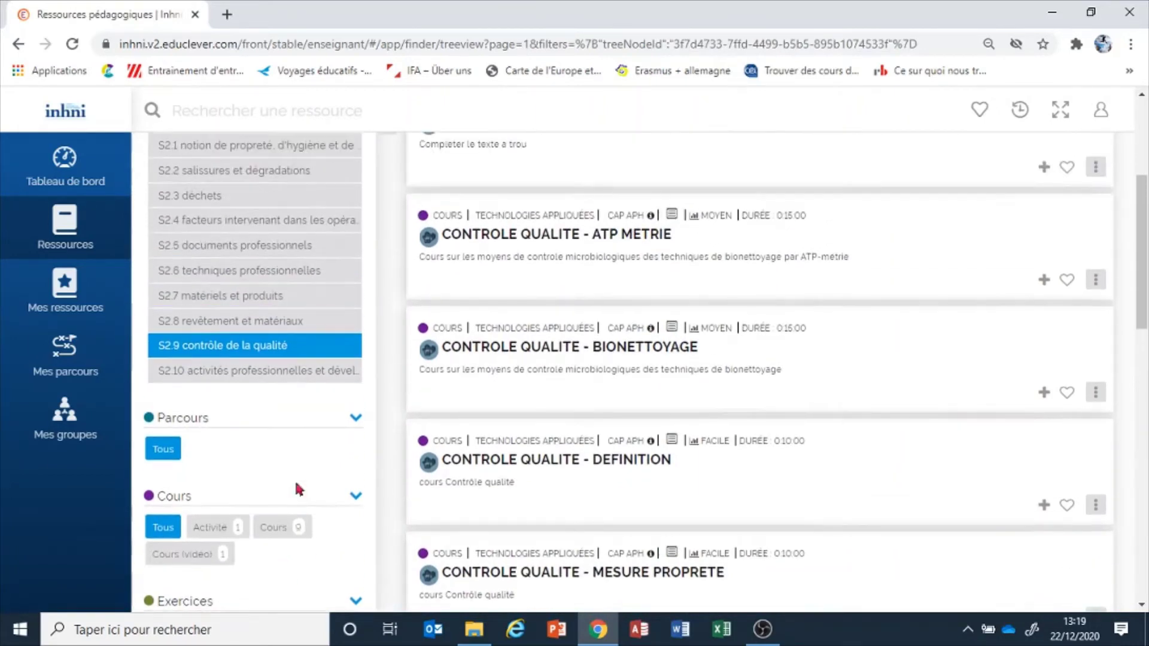
left_click(237, 268)
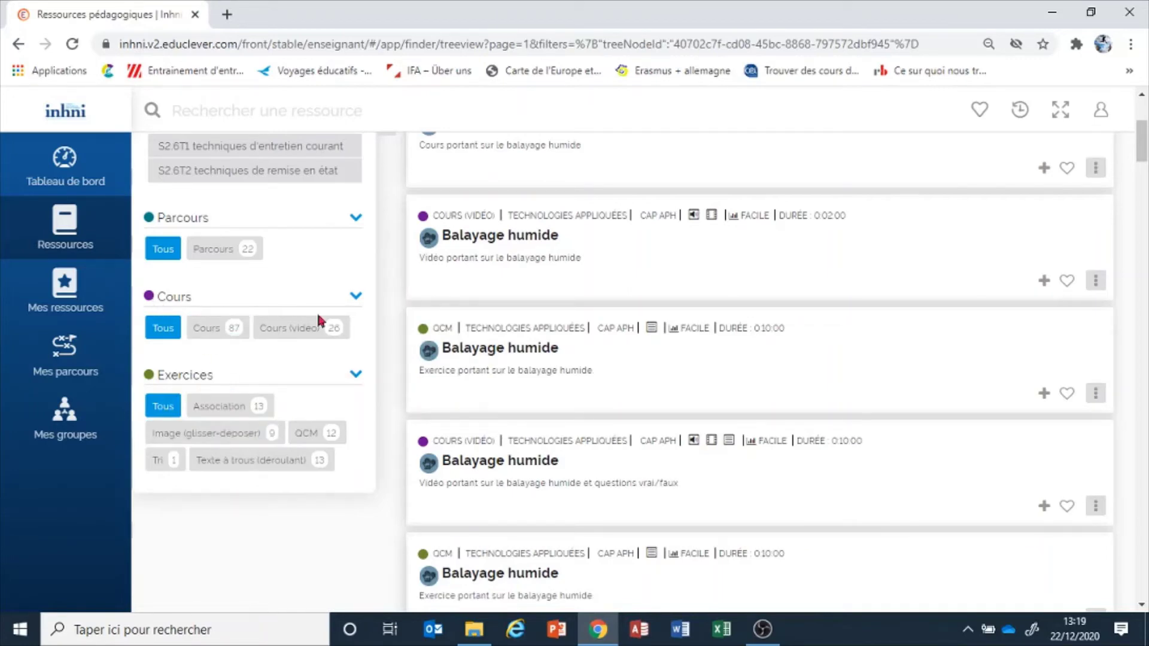
left_click(206, 250)
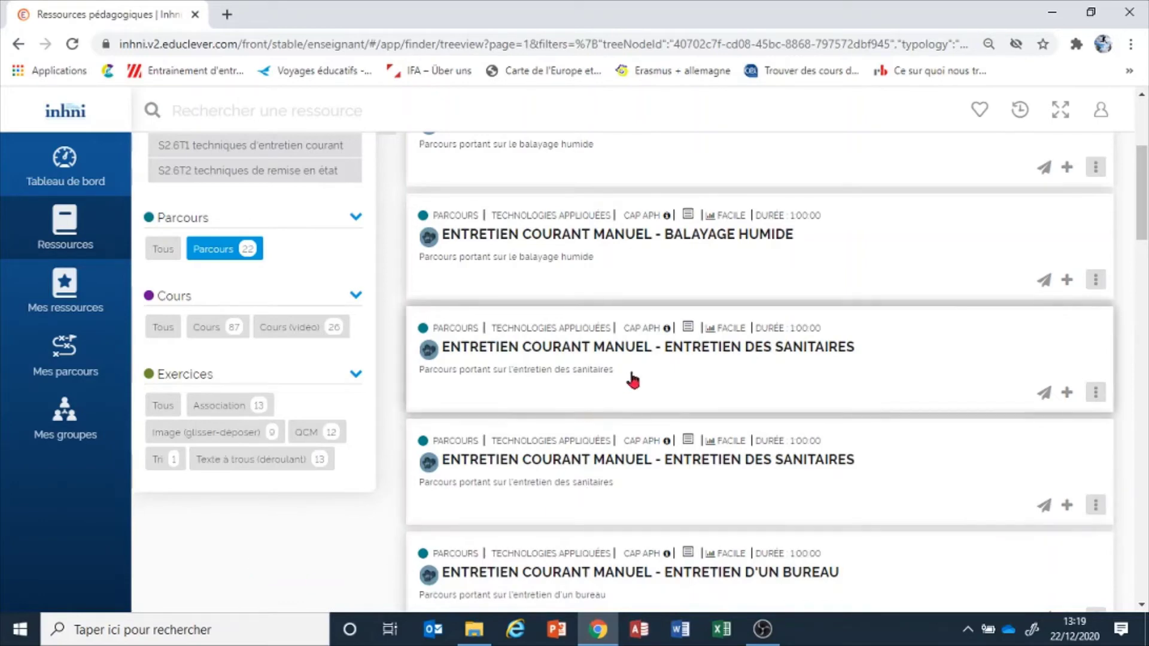
Step: Find the first REMISE EN ÉTAT - SOLS CARRELÉS parcours in the list and launch it in full screen
scroll(634, 381, "down", 5)
scroll(652, 359, "down", 5)
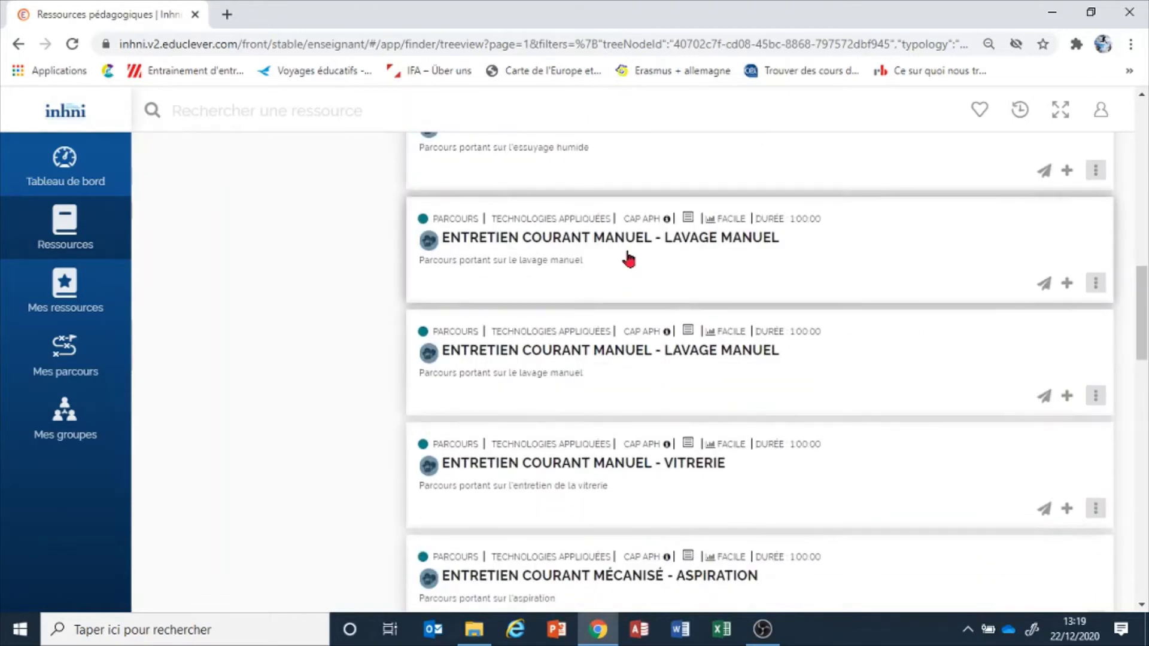
scroll(628, 263, "down", 2)
scroll(622, 270, "down", 6)
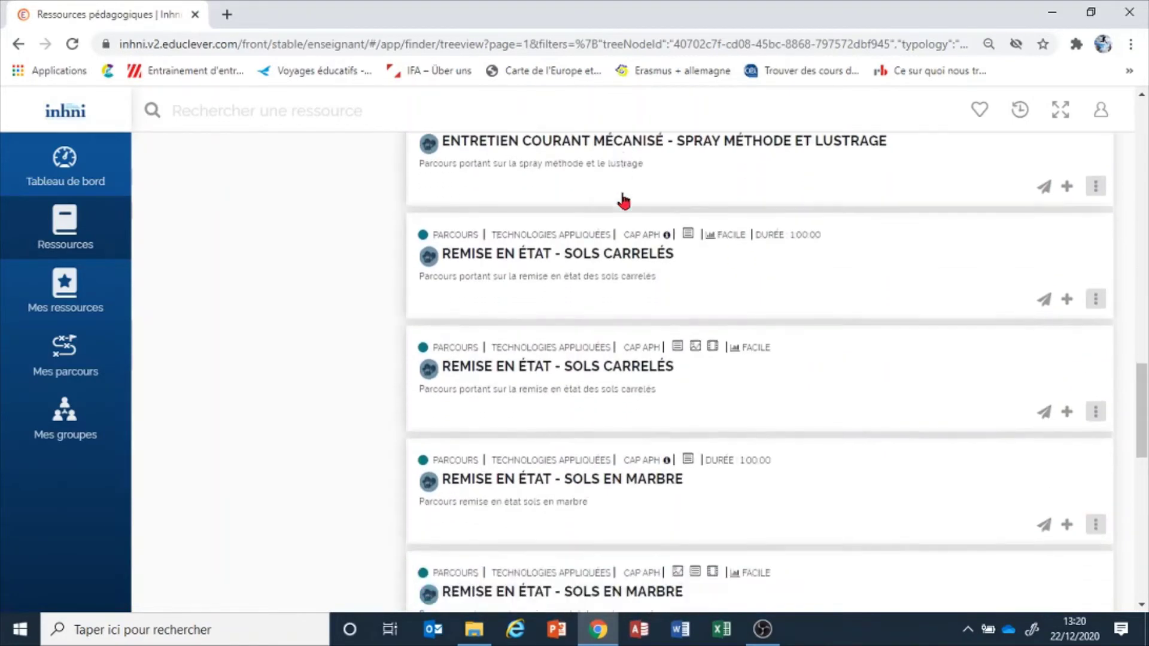
scroll(592, 275, "up", 3)
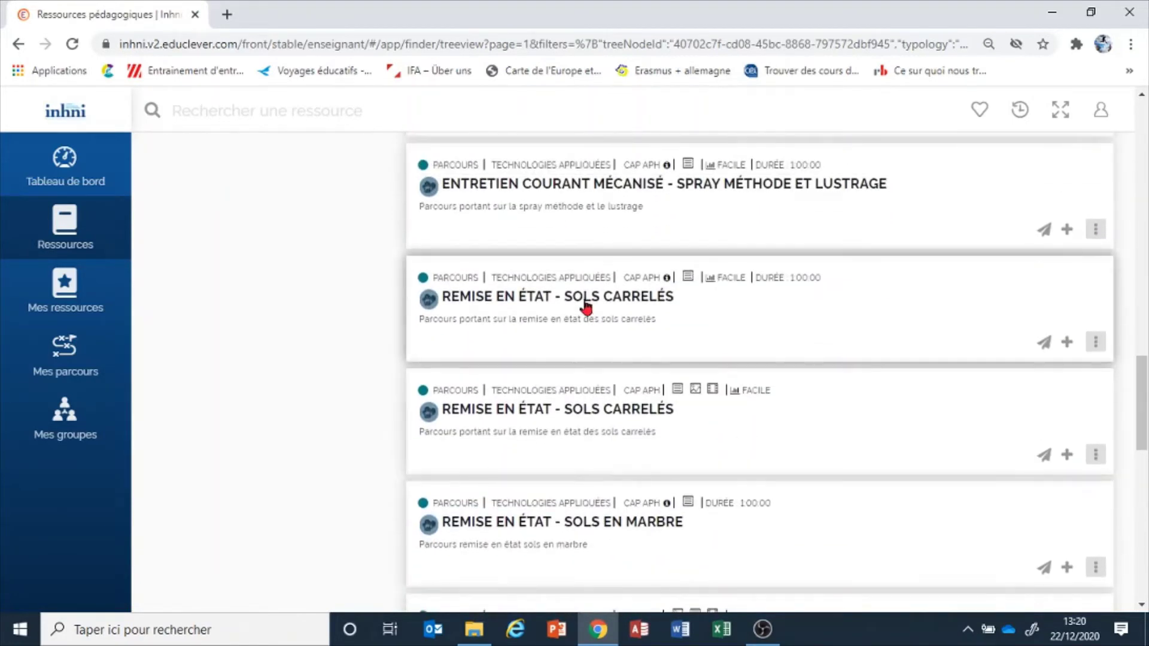
left_click(561, 288)
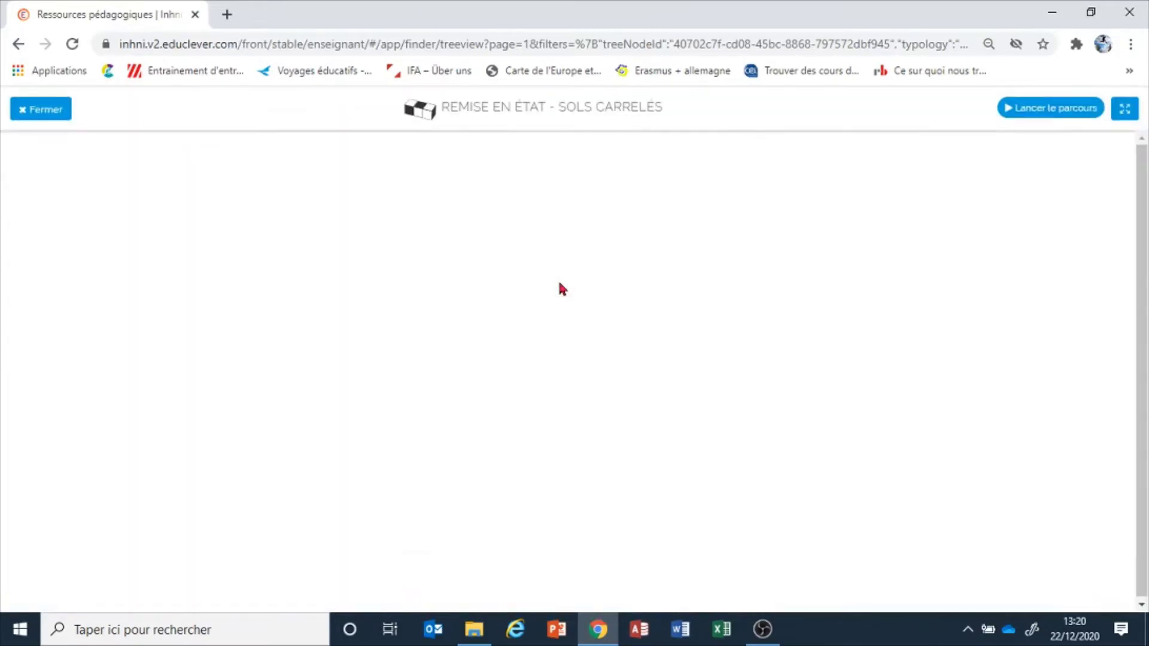
left_click(1051, 107)
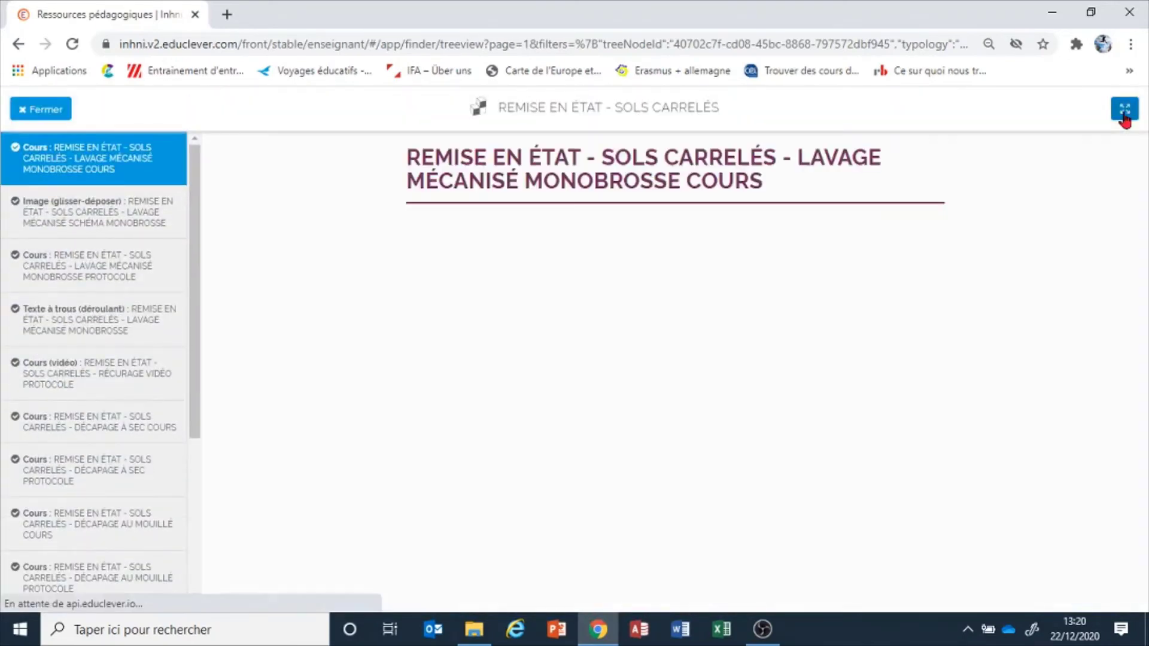
left_click(1124, 111)
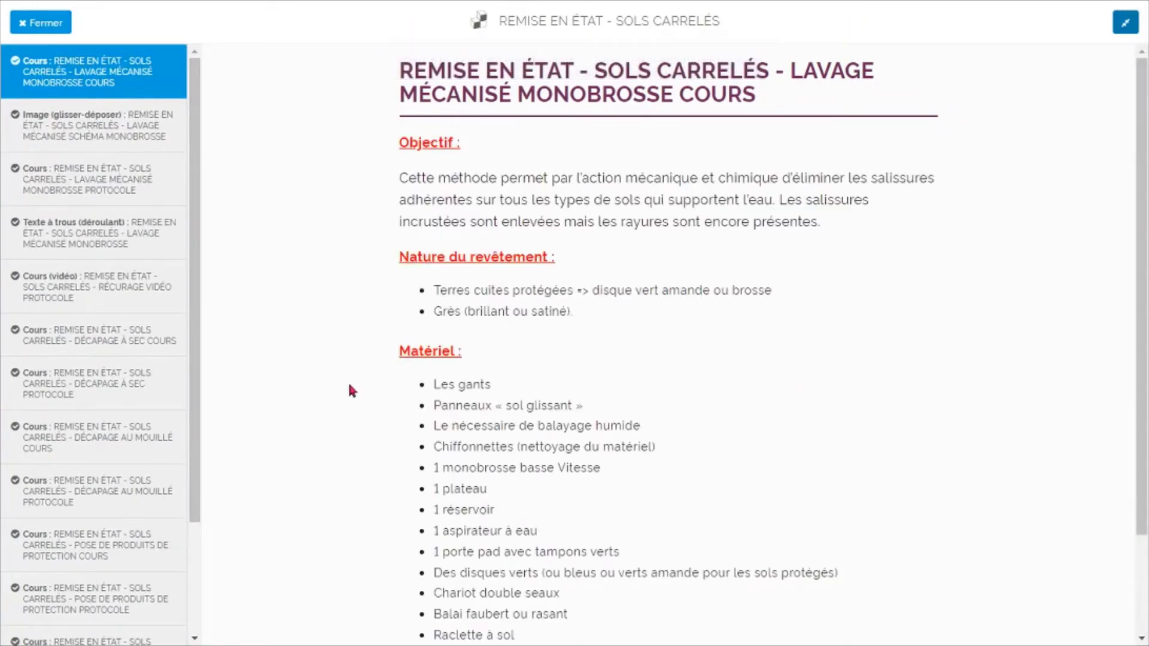
Step: View the monobrosse diagram exercise and the parcours's remaining activities, then exit full screen and close the parcours
left_click(66, 137)
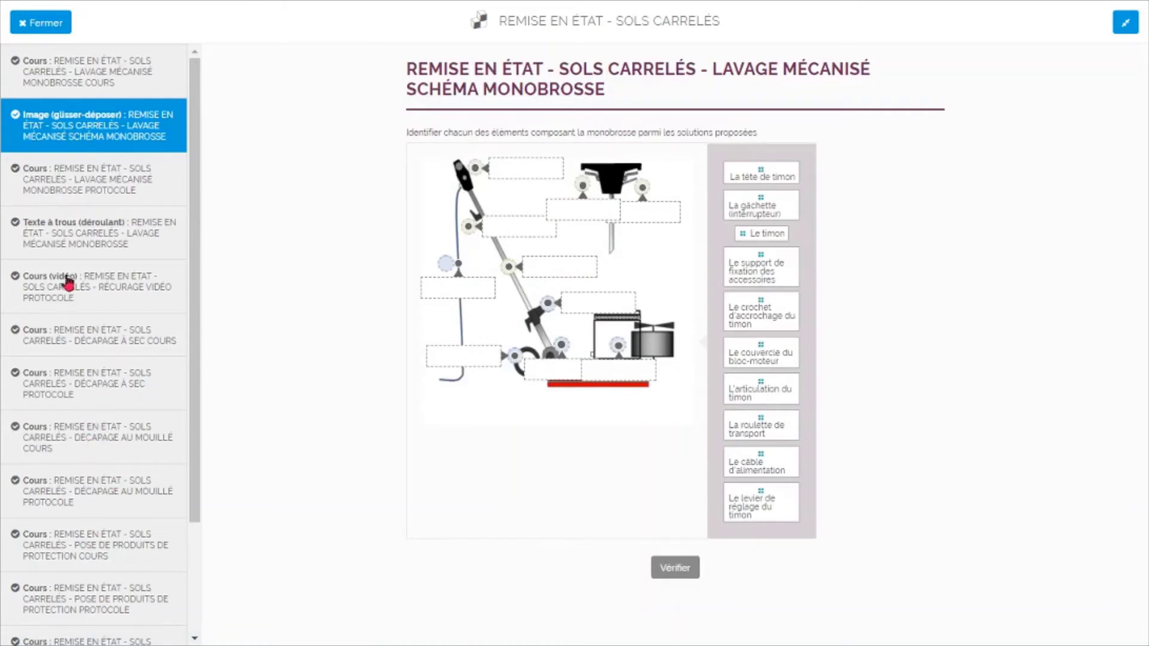
scroll(78, 335, "down", 2)
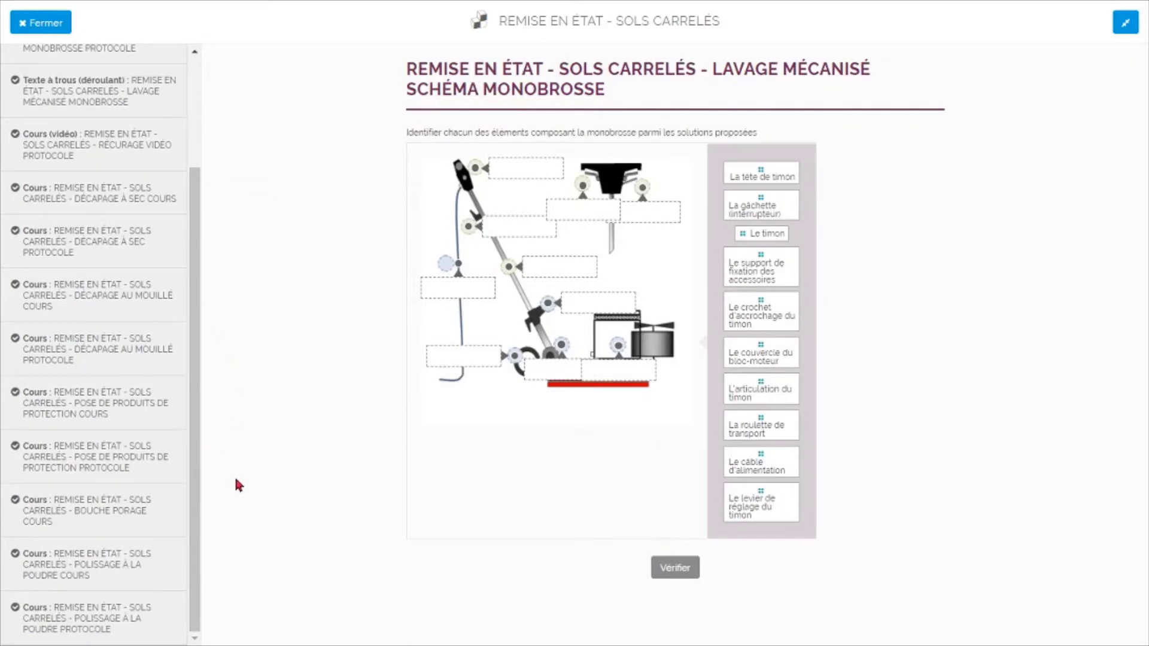
left_click(1126, 23)
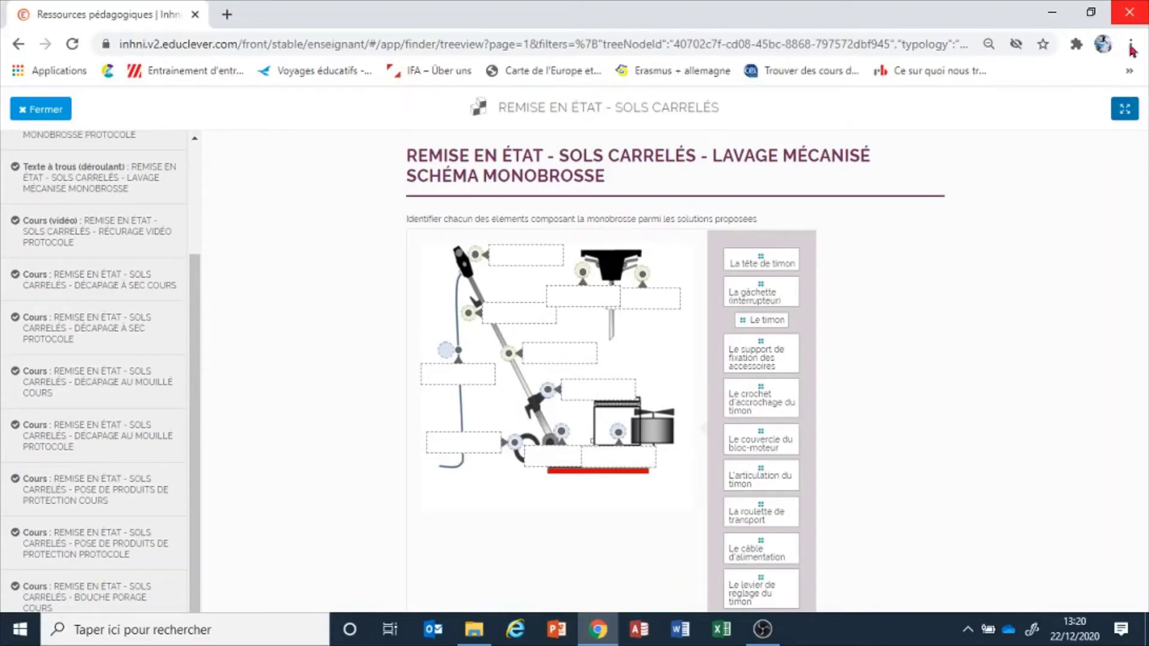
left_click(43, 110)
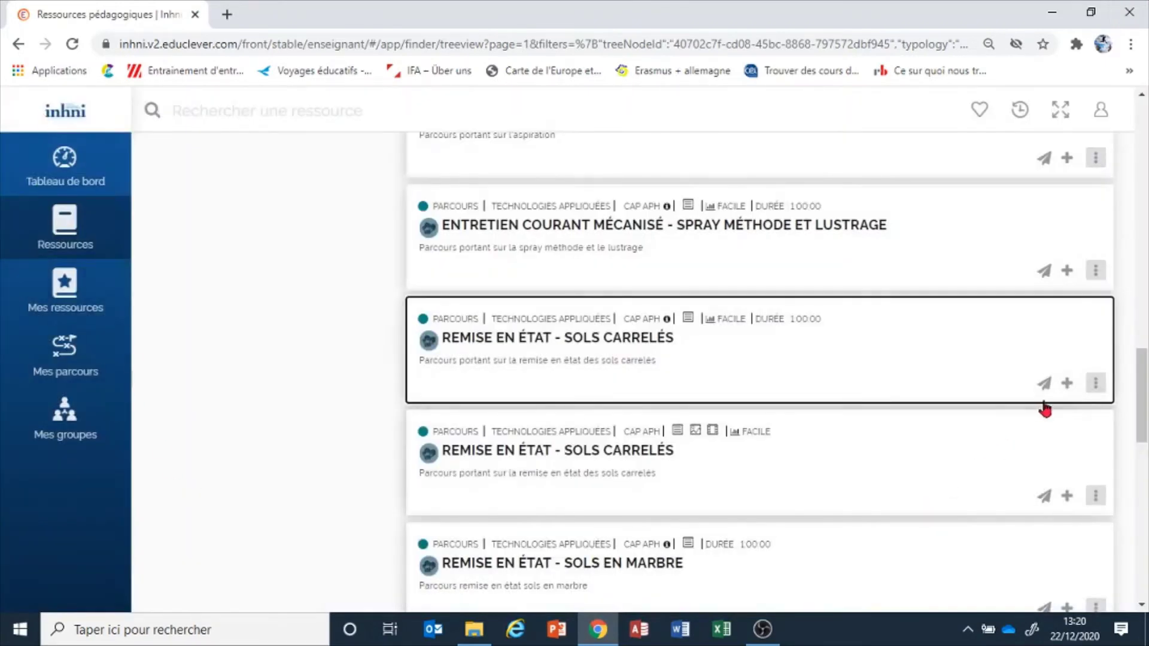
Step: Start sending the first SOLS CARRELÉS parcours, filter the recipients to Classe de CAP APH1B and look through its learner pages
left_click(1043, 383)
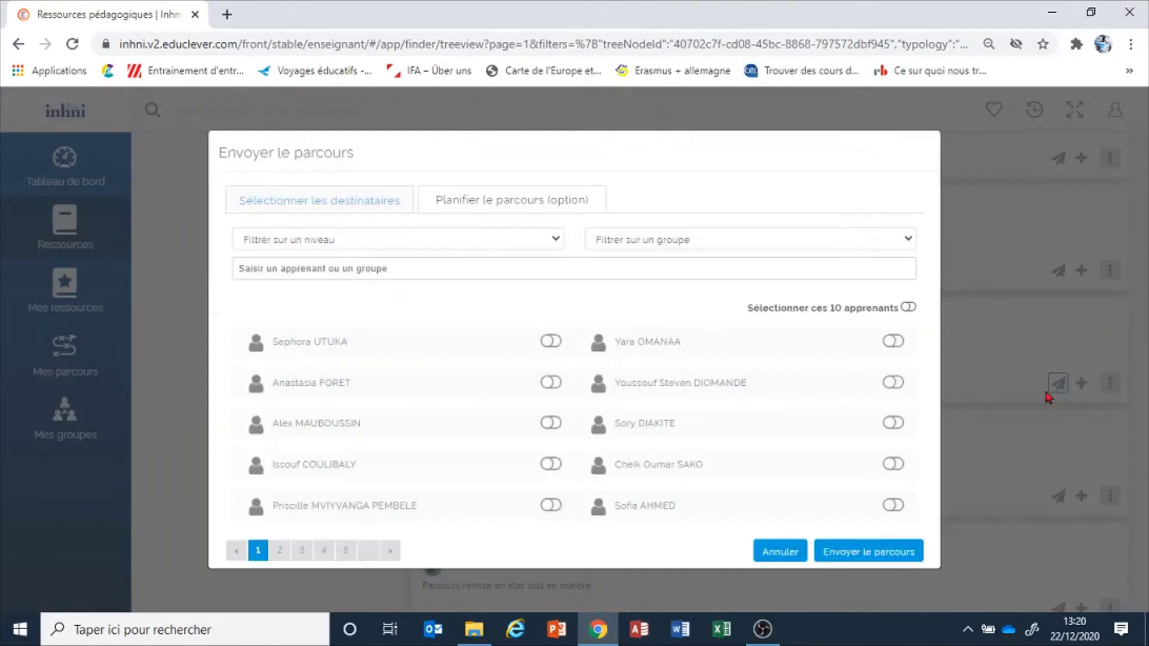
left_click(908, 240)
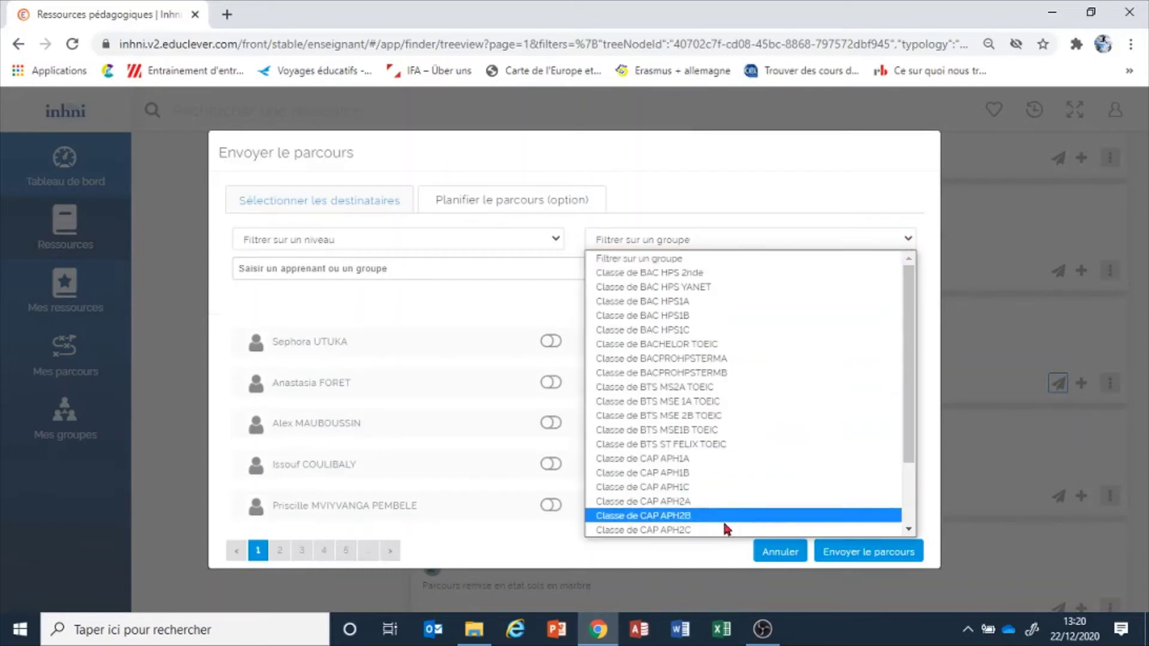
left_click(688, 459)
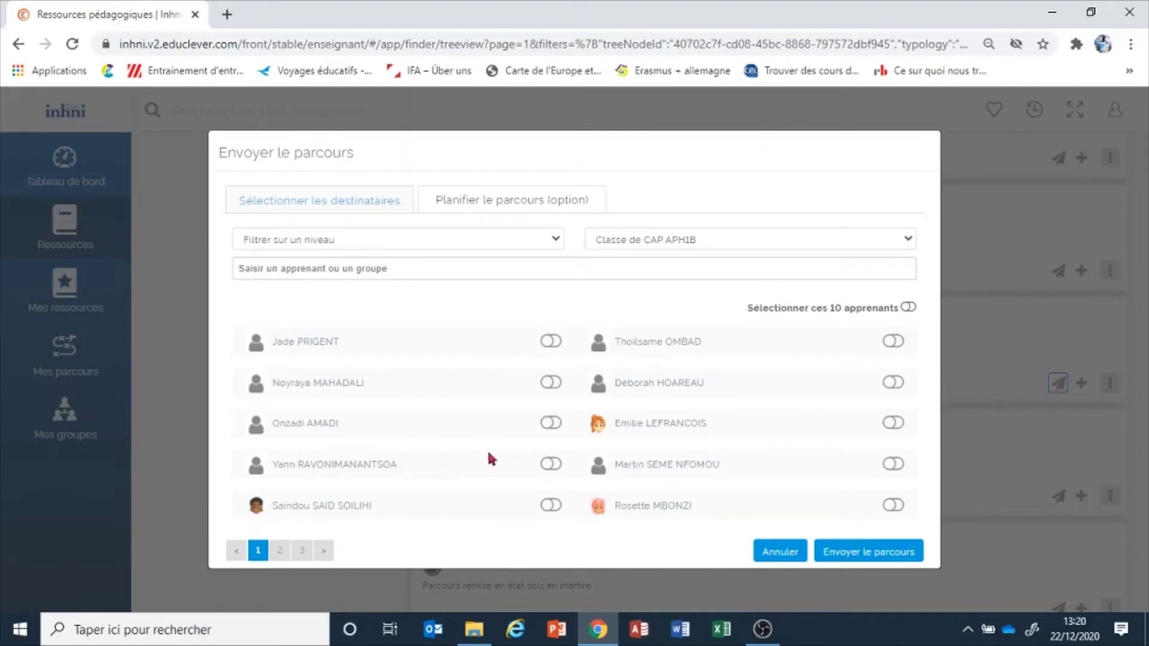
left_click(280, 554)
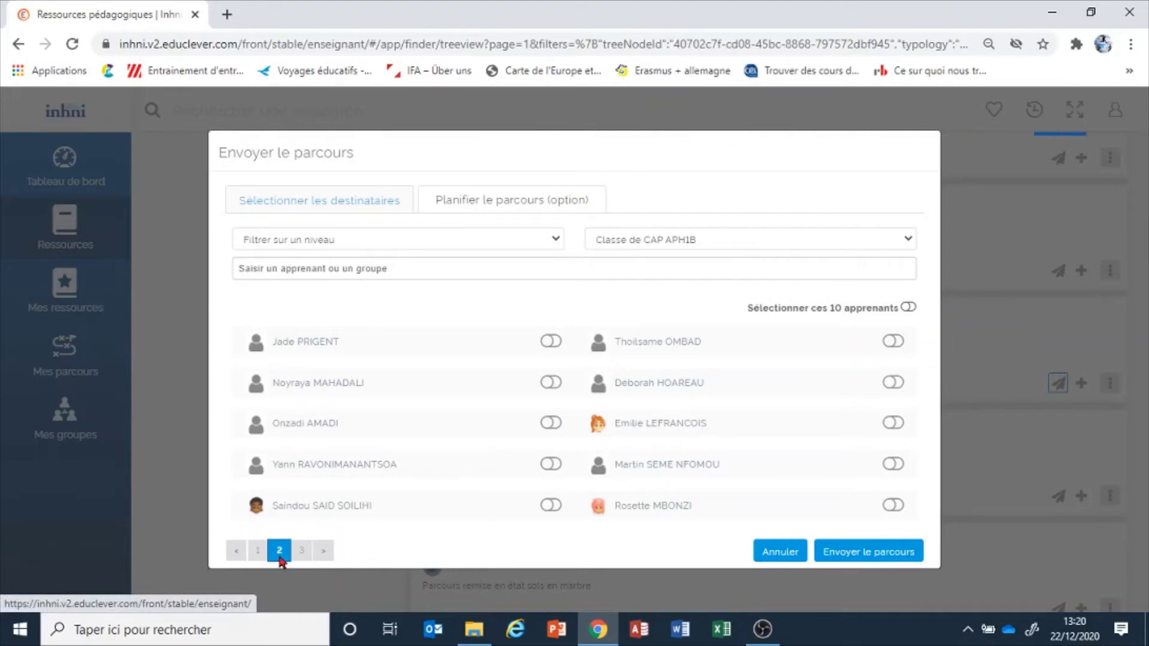
left_click(301, 557)
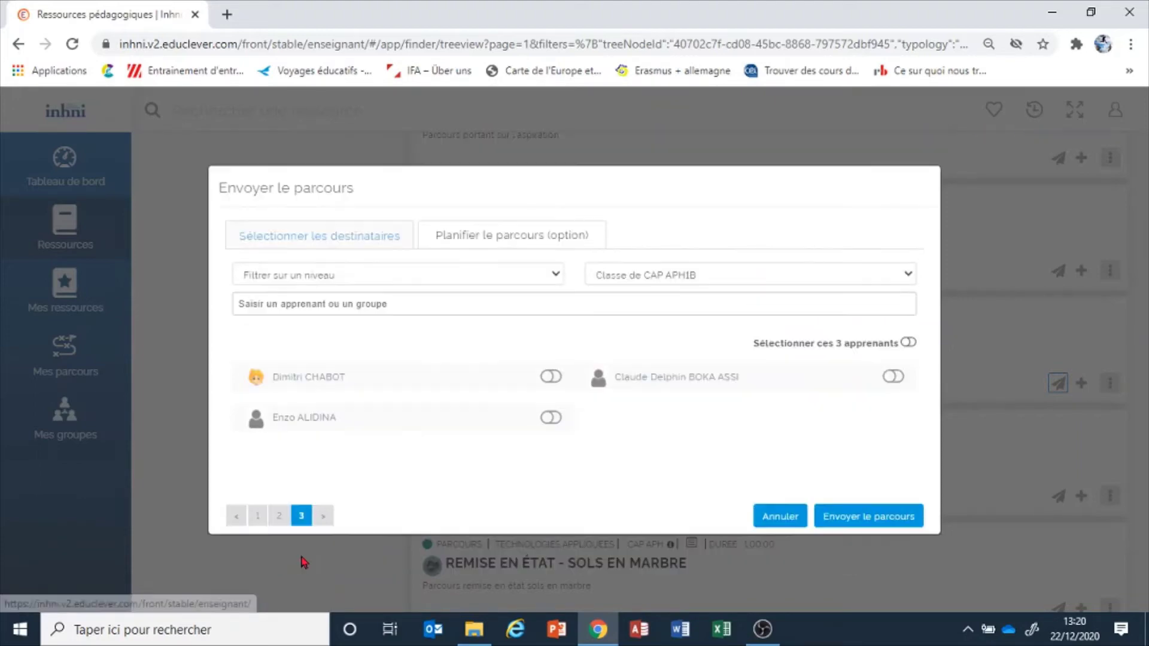
left_click(255, 521)
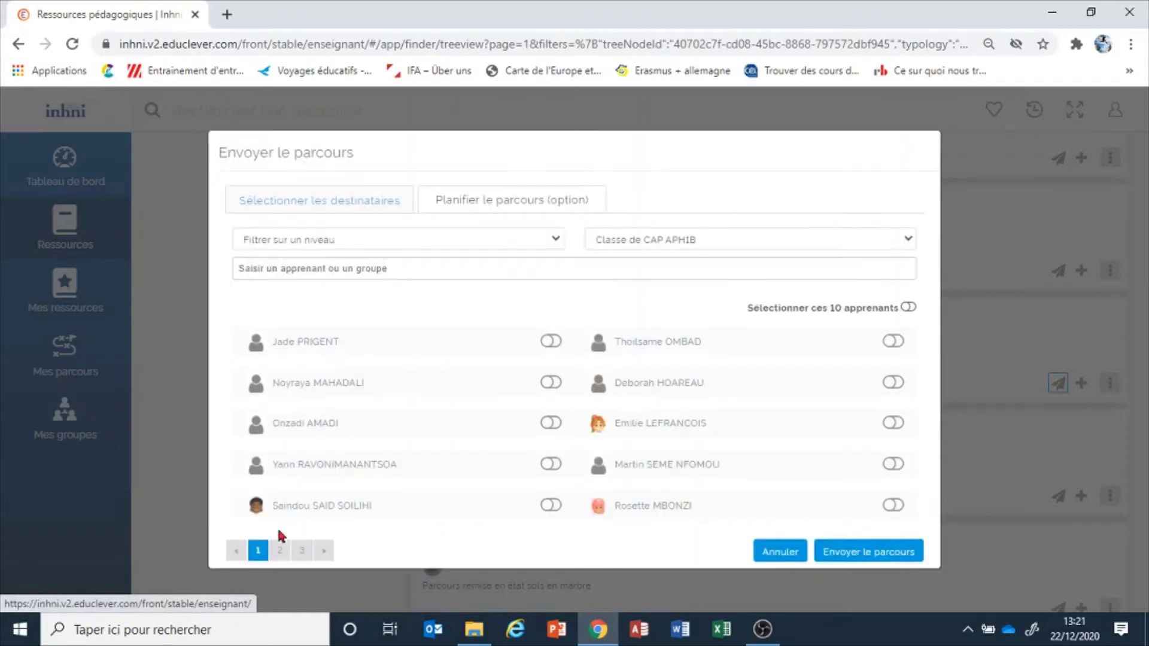
Step: Select all learners on each of the three pages of Classe de CAP APH1B as recipients
left_click(909, 308)
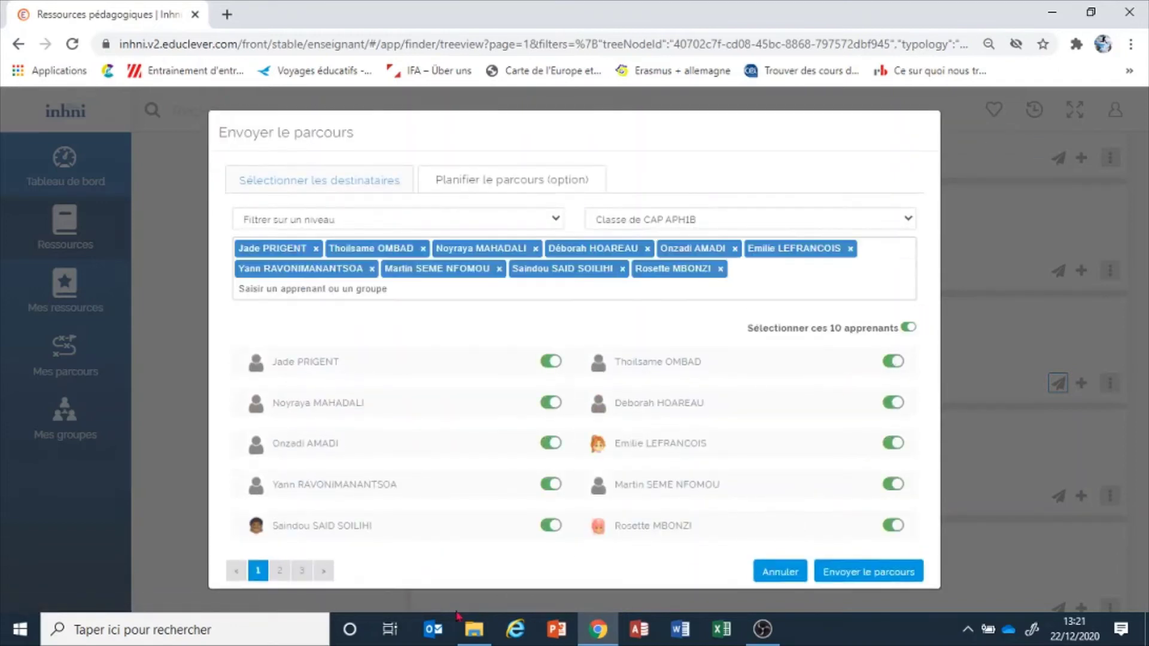
left_click(280, 572)
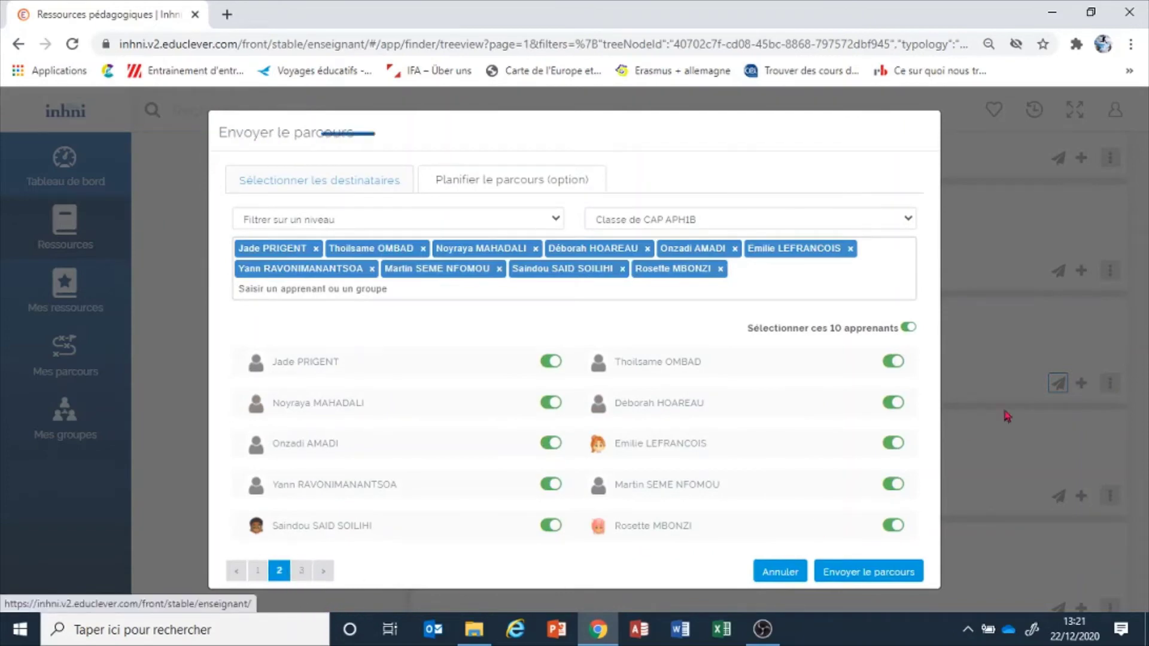
left_click(909, 328)
left_click(301, 590)
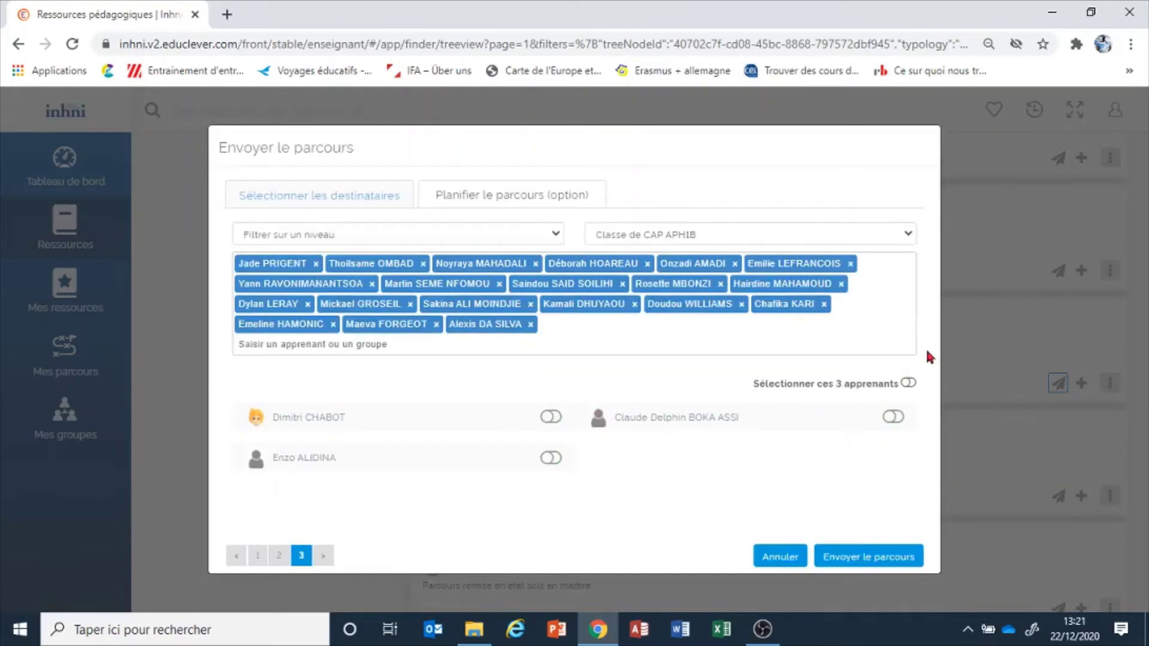
left_click(908, 383)
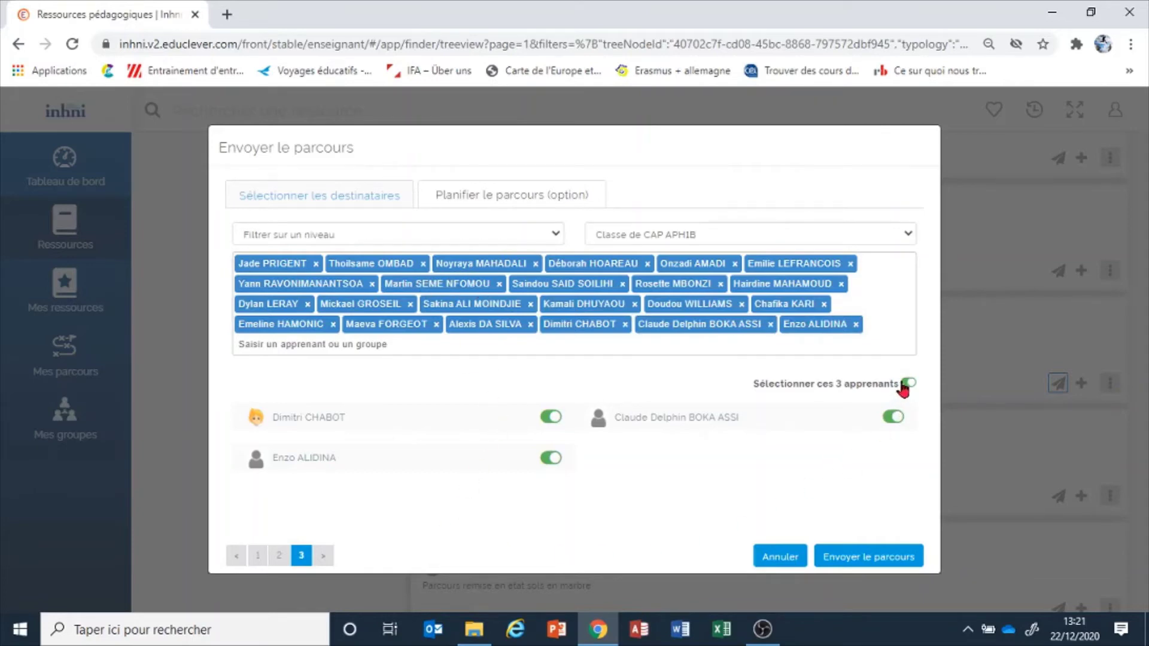
Step: Deselect all the chosen learners page by page, from the third page back to the first
left_click(905, 384)
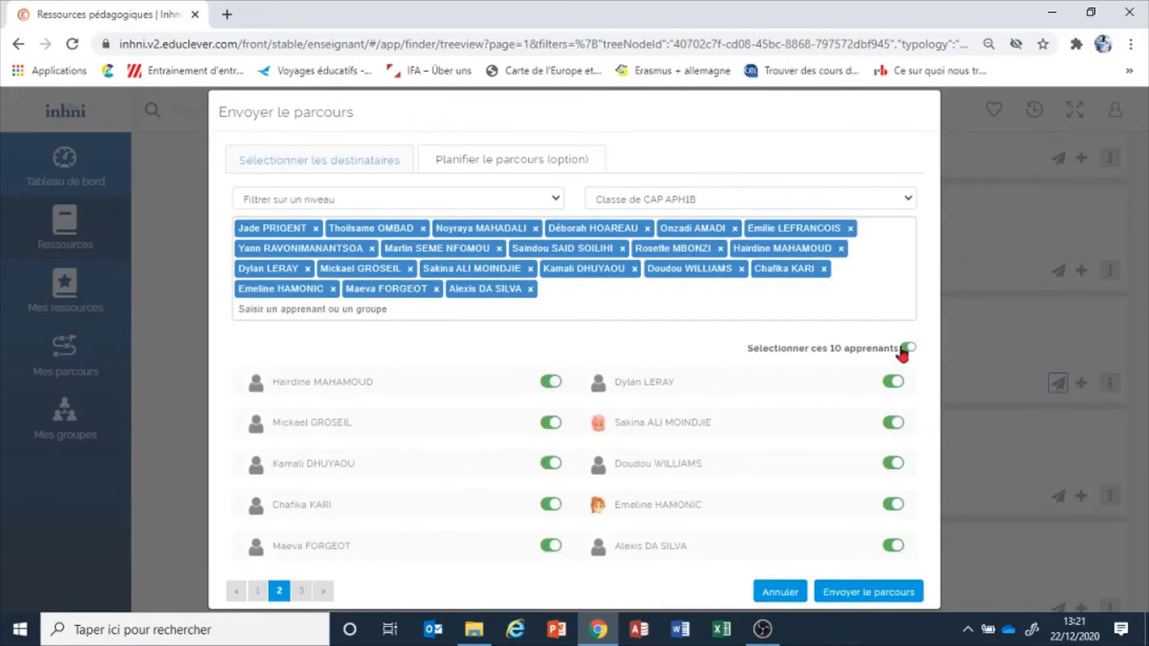
left_click(903, 352)
left_click(257, 570)
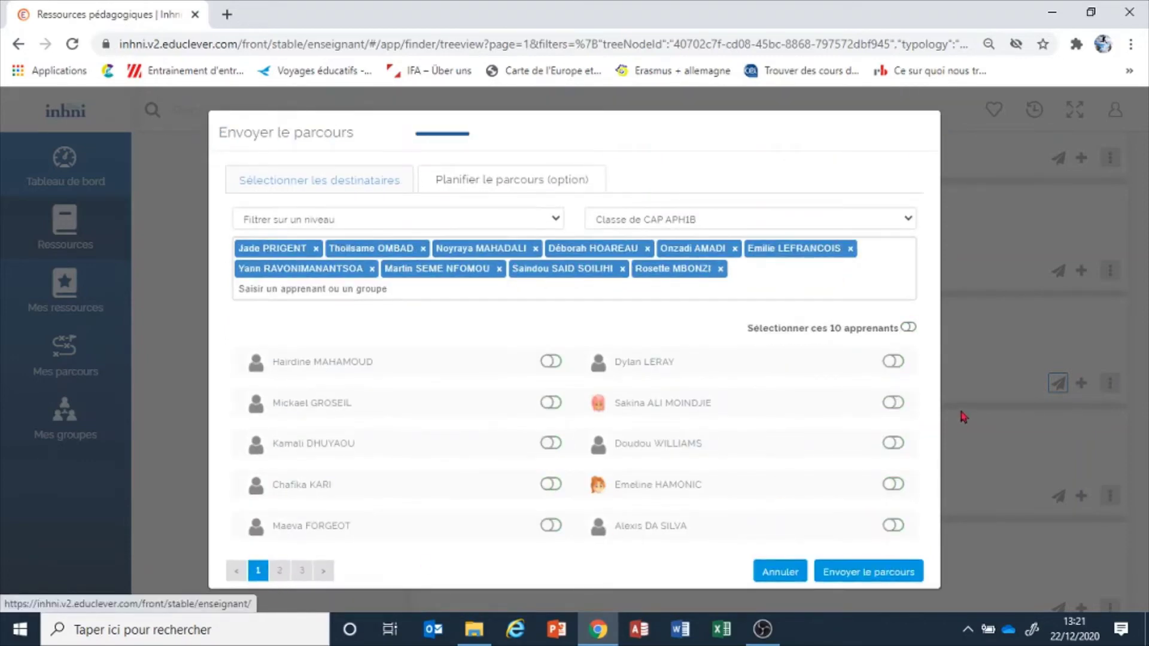
left_click(908, 328)
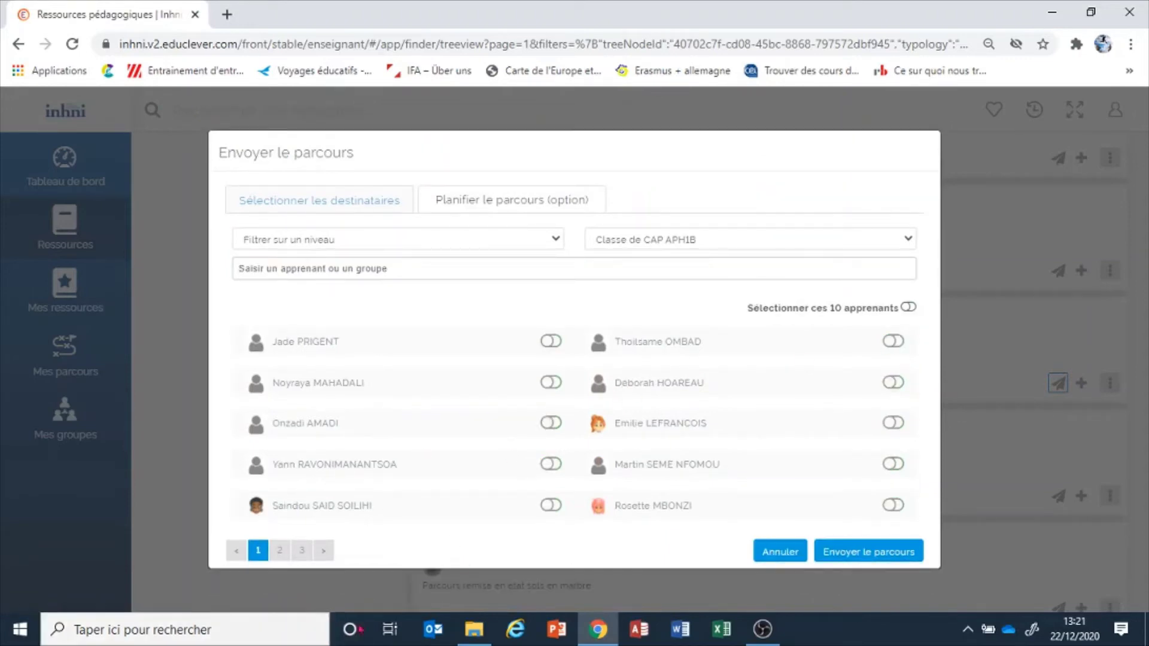
Step: Select only the last learner on the third page of Classe de CAP APH1B as the recipient
left_click(302, 550)
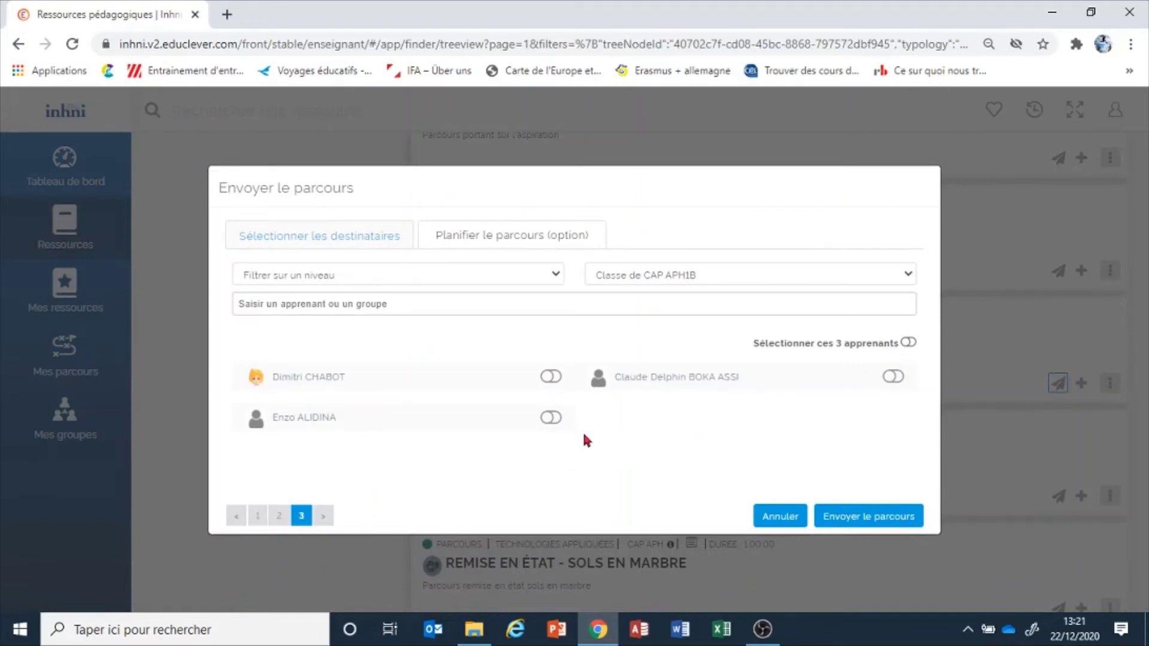
left_click(551, 418)
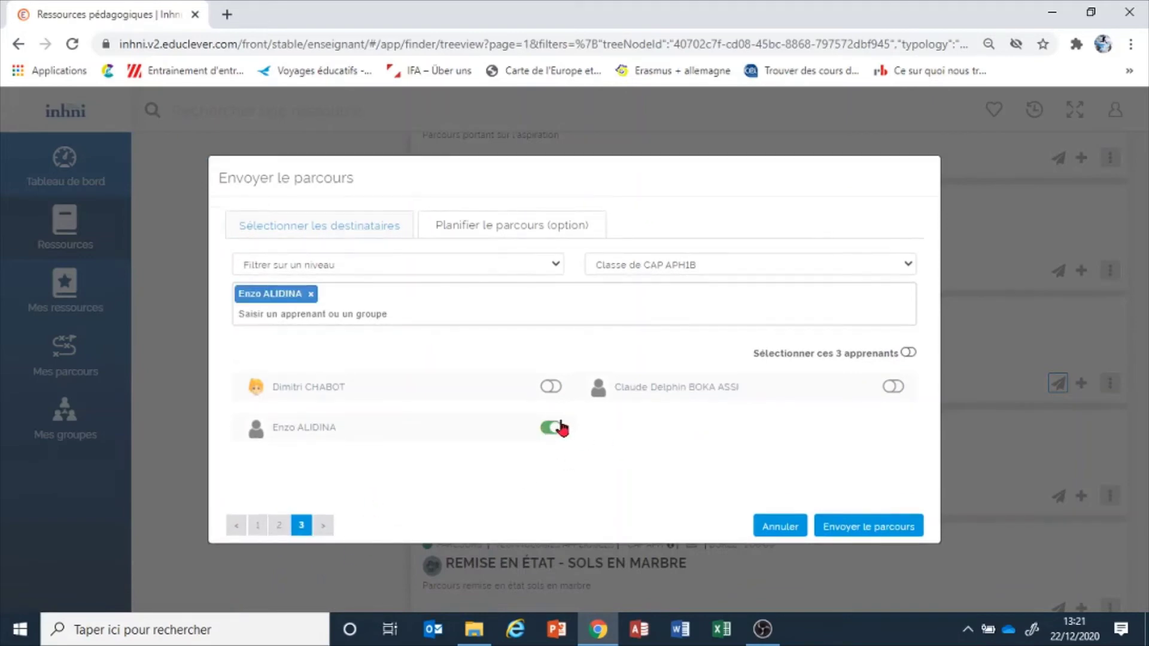
Step: Send the parcours to the chosen learner, then view the Mes ressources and Mes parcours pages
left_click(849, 528)
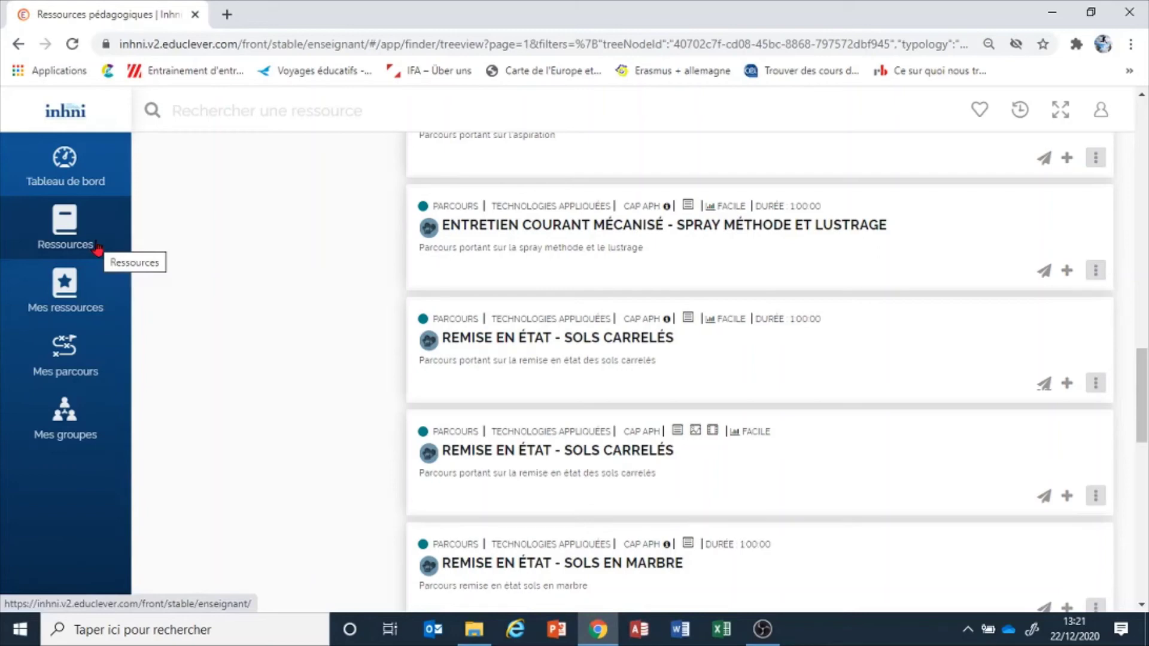
left_click(105, 296)
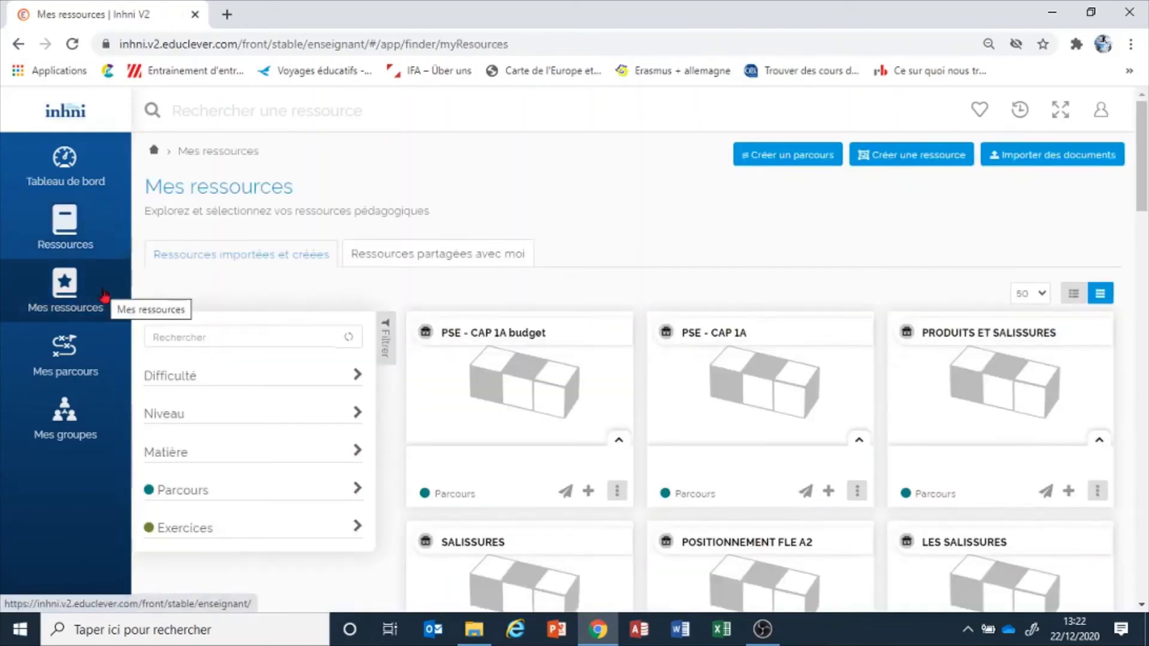
left_click(87, 371)
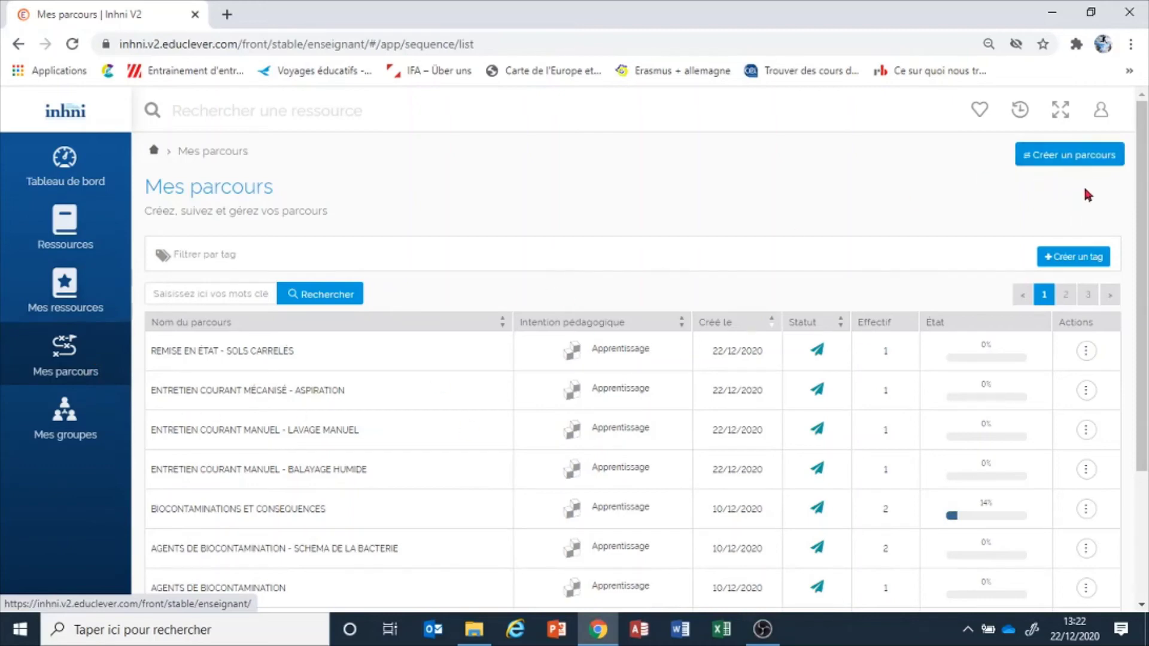
Step: Log out of the teacher account and try to sign in with the learner's username and the prefilled password
left_click(1114, 111)
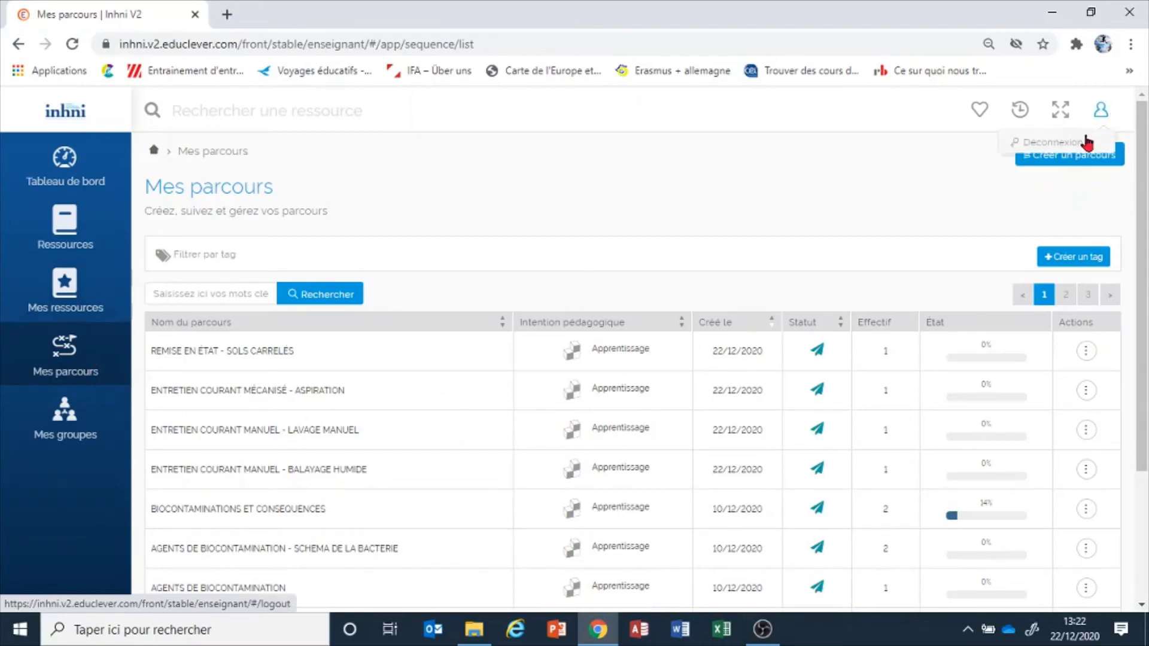
left_click(1065, 144)
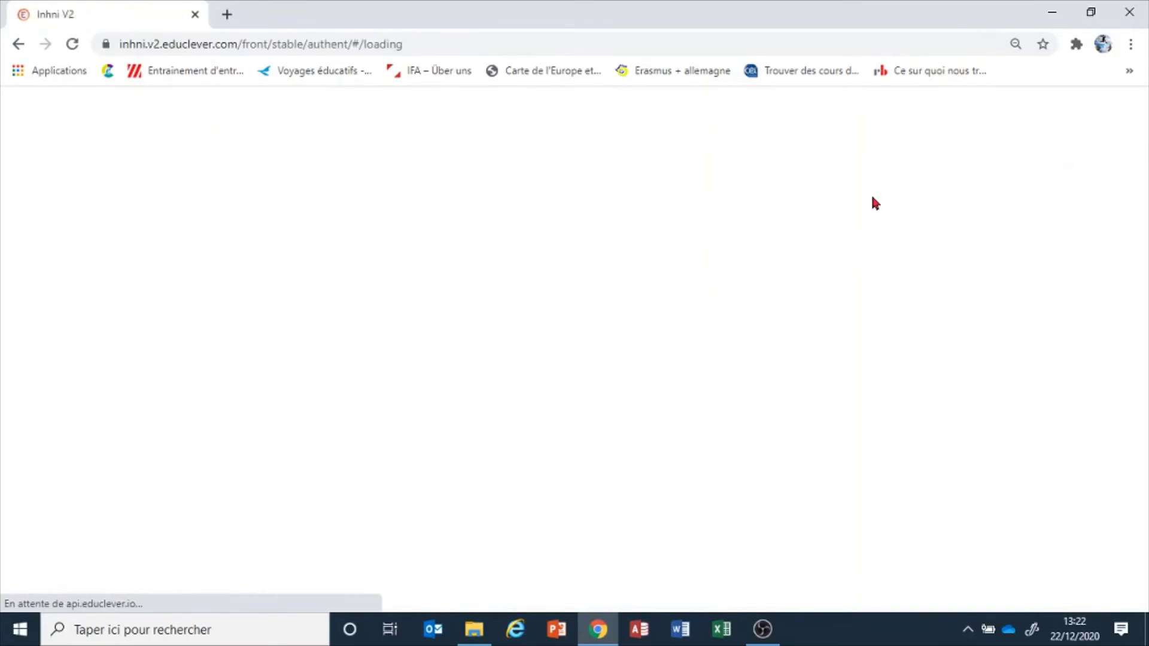
left_click(569, 223)
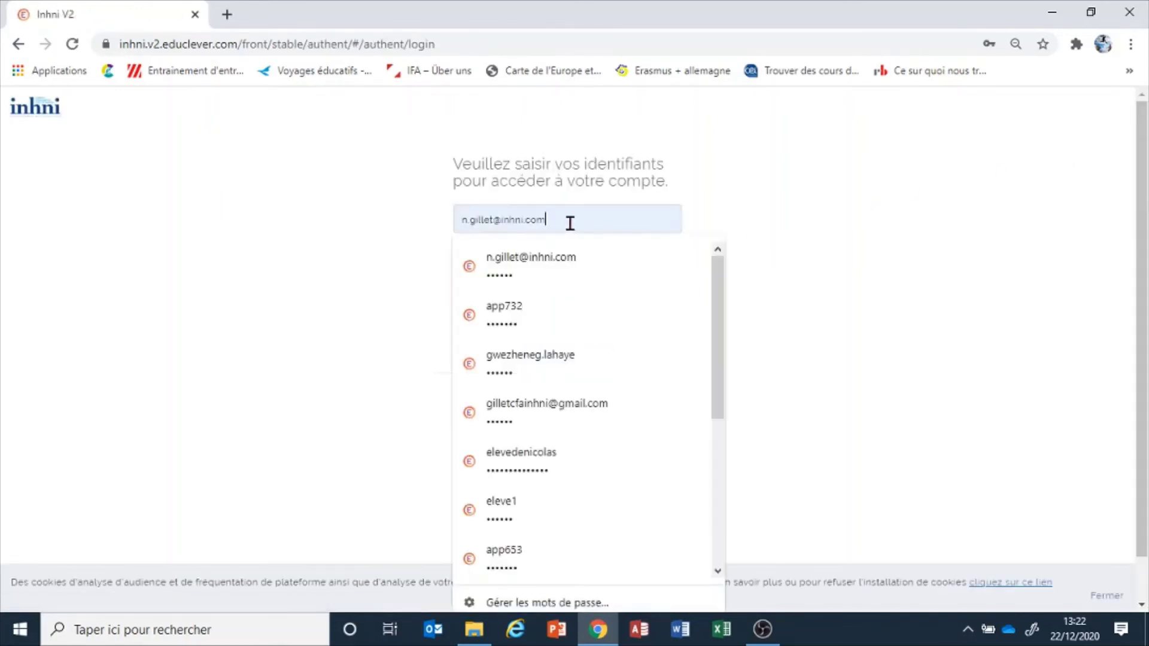
key("BackSpace")
key("BackSpace")
key("BackSpace")
key("BackSpace")
key("BackSpace")
key("BackSpace")
key("BackSpace")
key("BackSpace")
key("BackSpace")
key("BackSpace")
key("BackSpace")
key("BackSpace")
key("BackSpace")
key("BackSpace")
key("BackSpace")
key("BackSpace")
key("BackSpace")
key("BackSpace")
type("a")
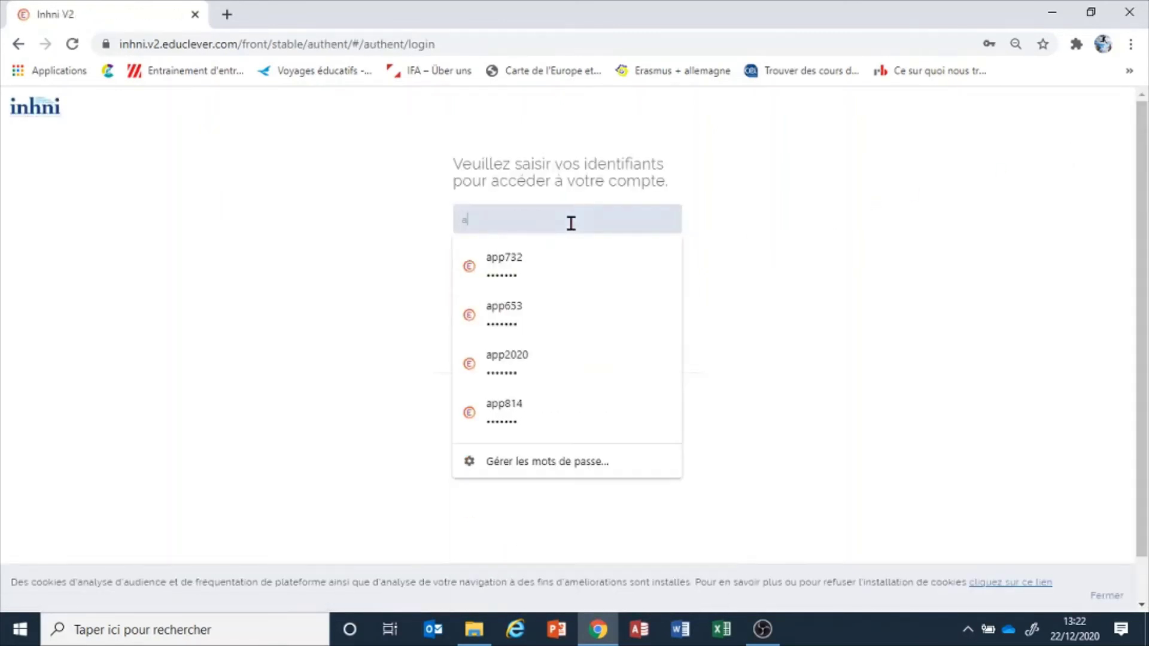
type("pp1009")
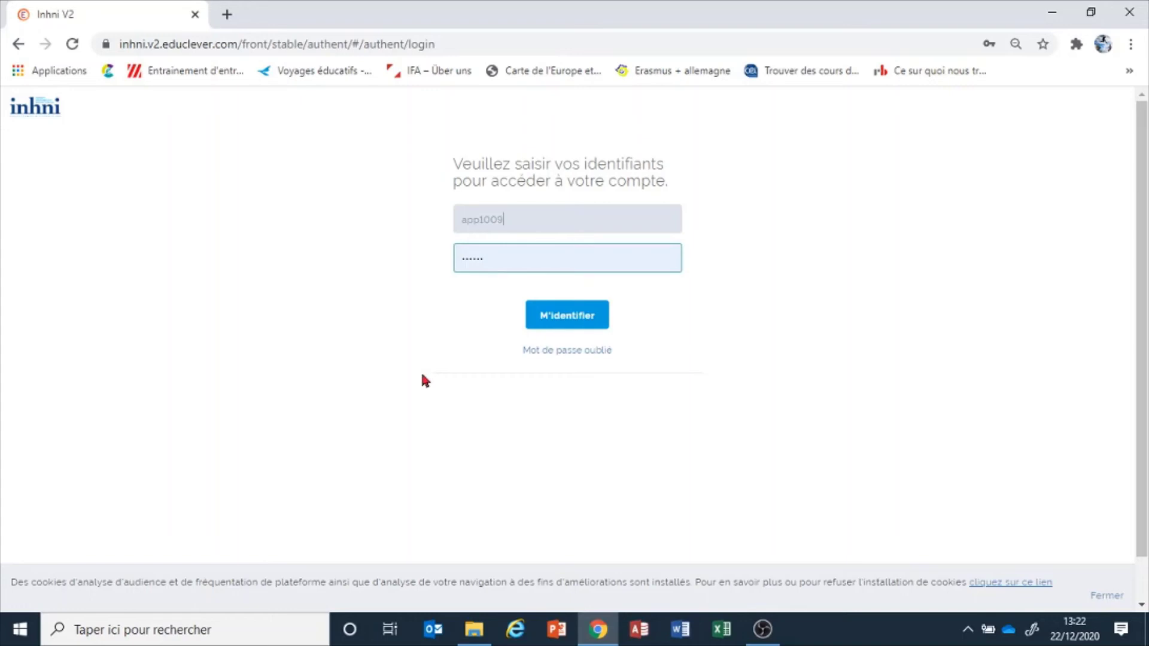
left_click(574, 326)
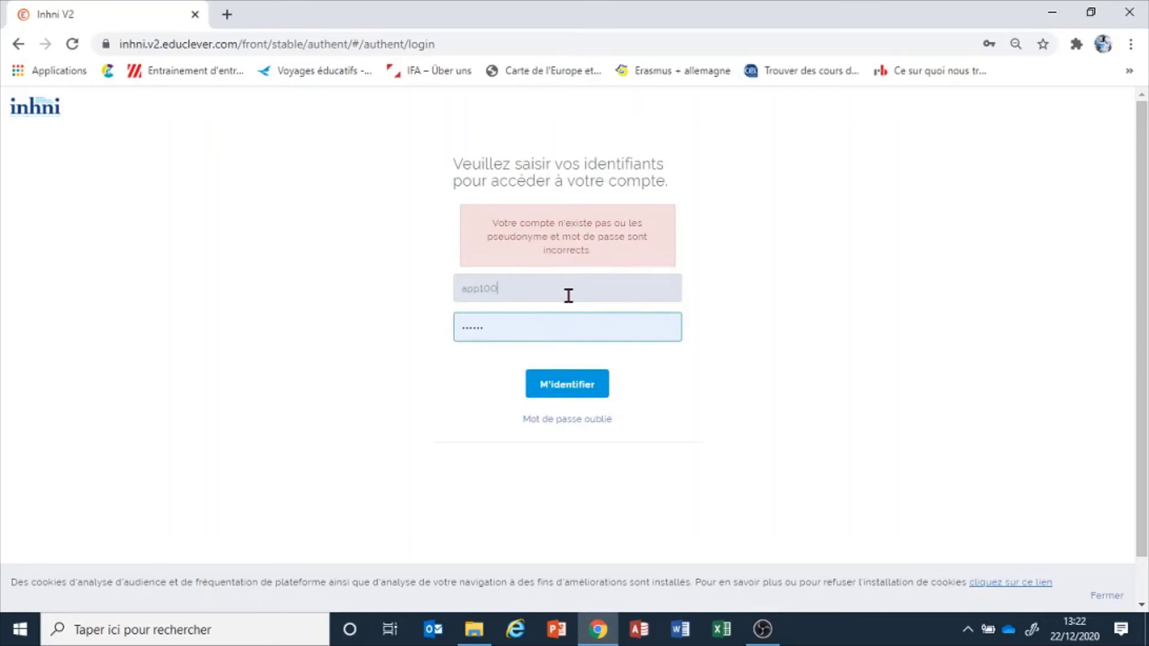
Step: Sign in with the learner's username and account password, and refuse to let the browser save the password
left_click(569, 296)
type("9")
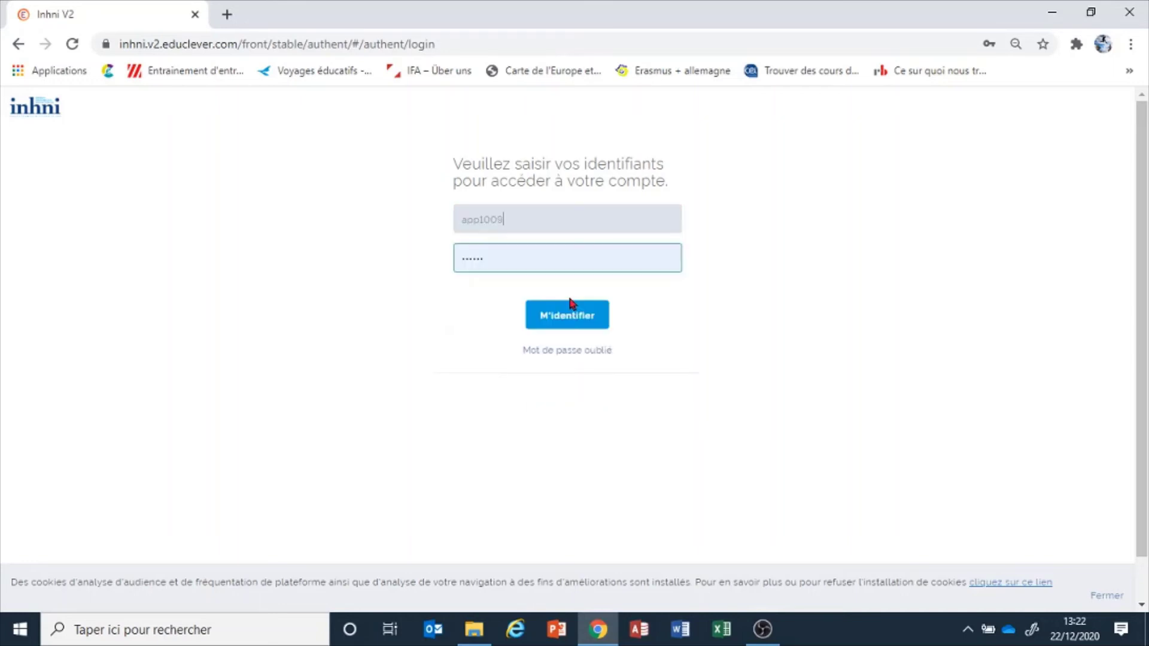
left_click(514, 264)
key("BackSpace")
key("BackSpace")
key("BackSpace")
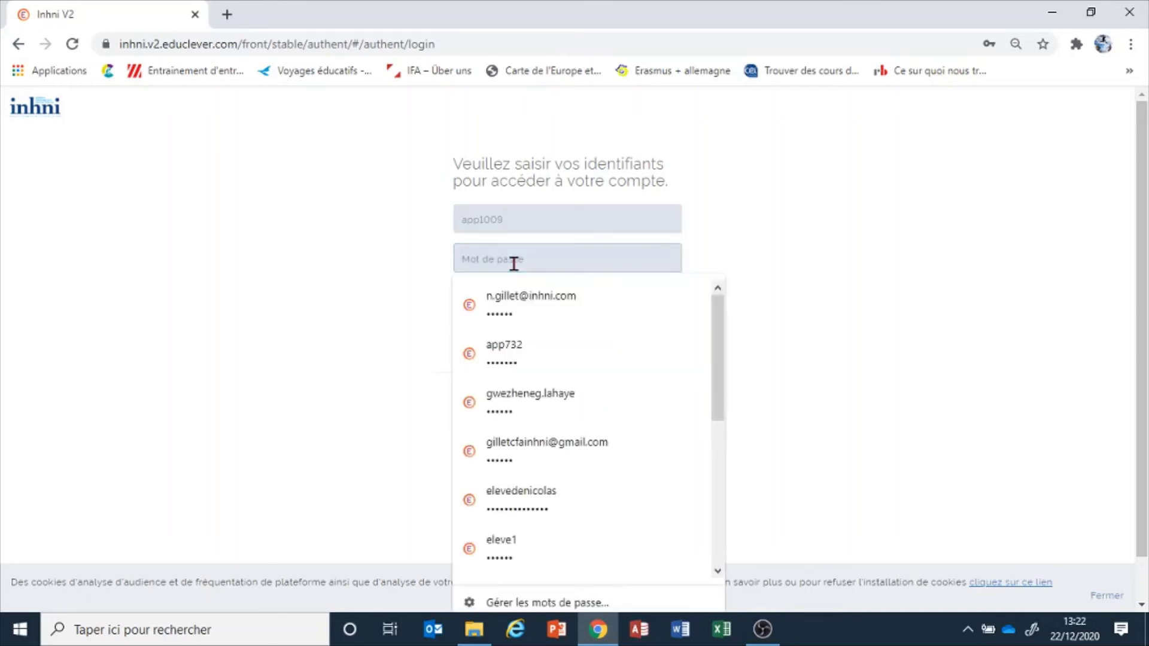
type("••")
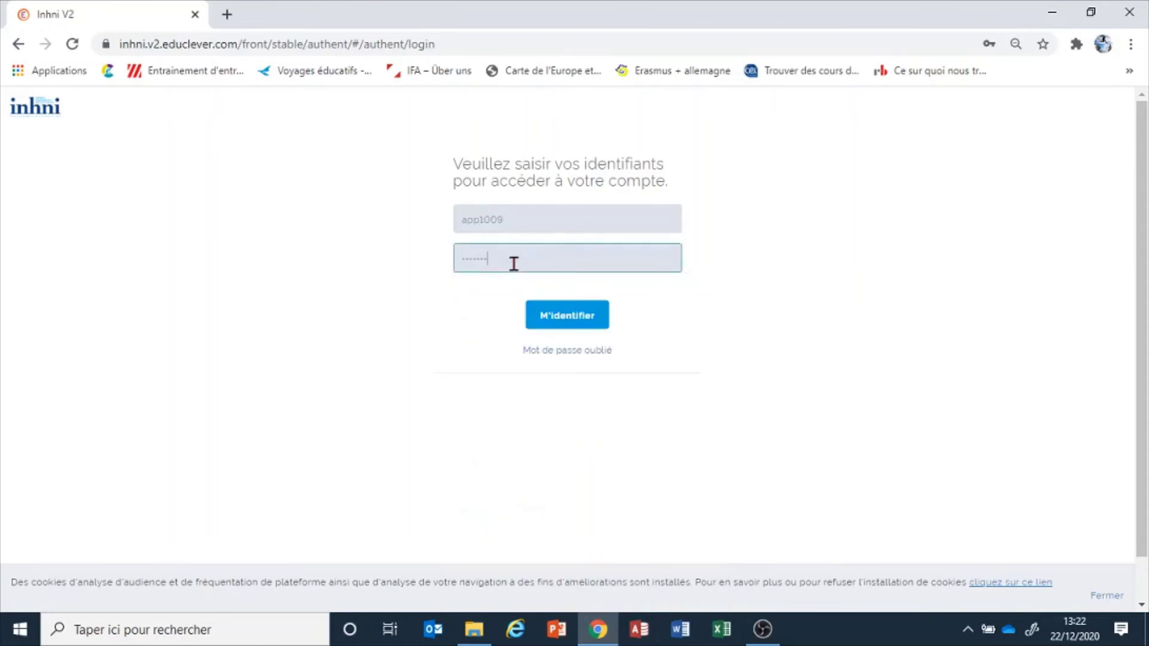
key("Return")
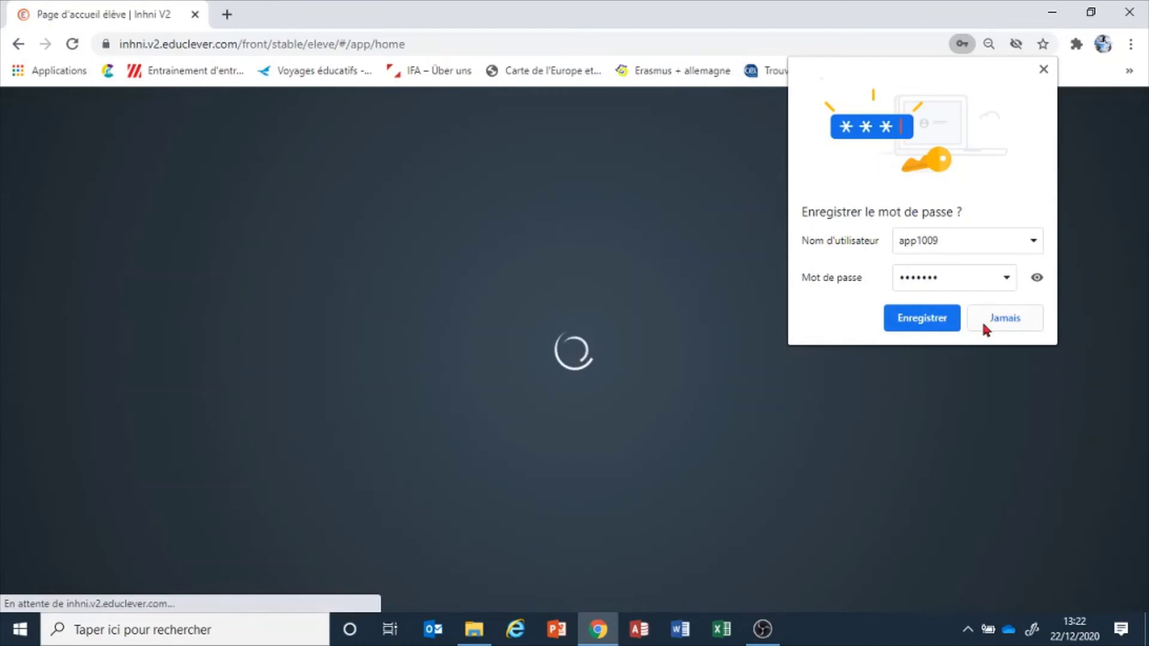
left_click(981, 321)
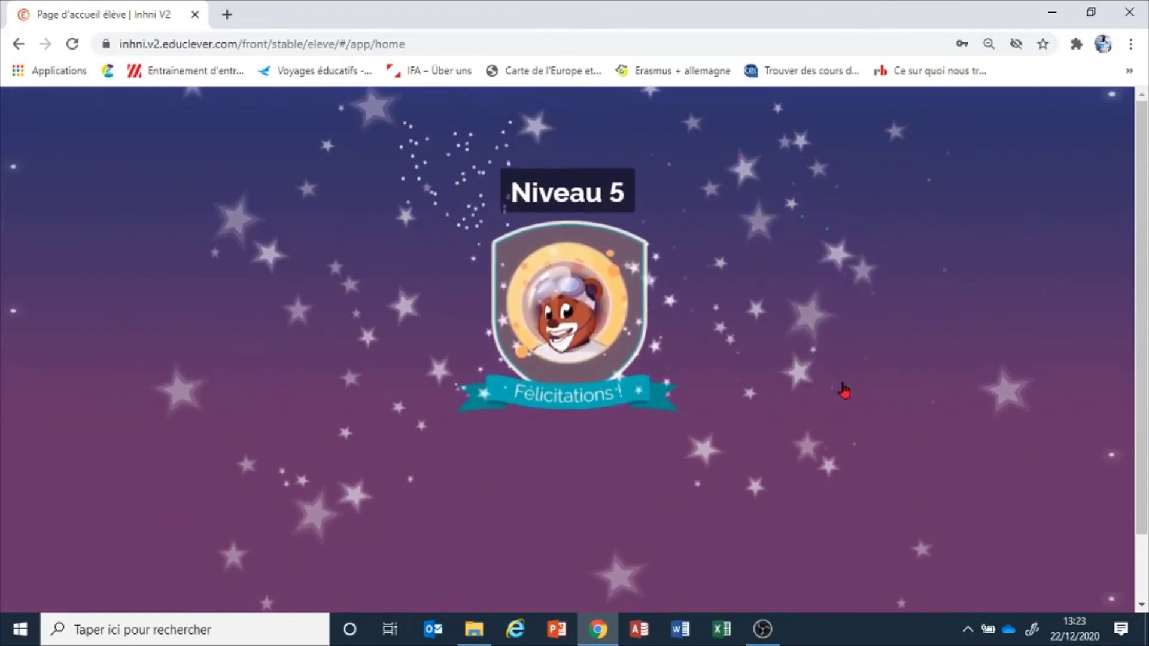
Step: Dismiss the level celebration and look over the started parcours on the learner's home page
left_click(341, 536)
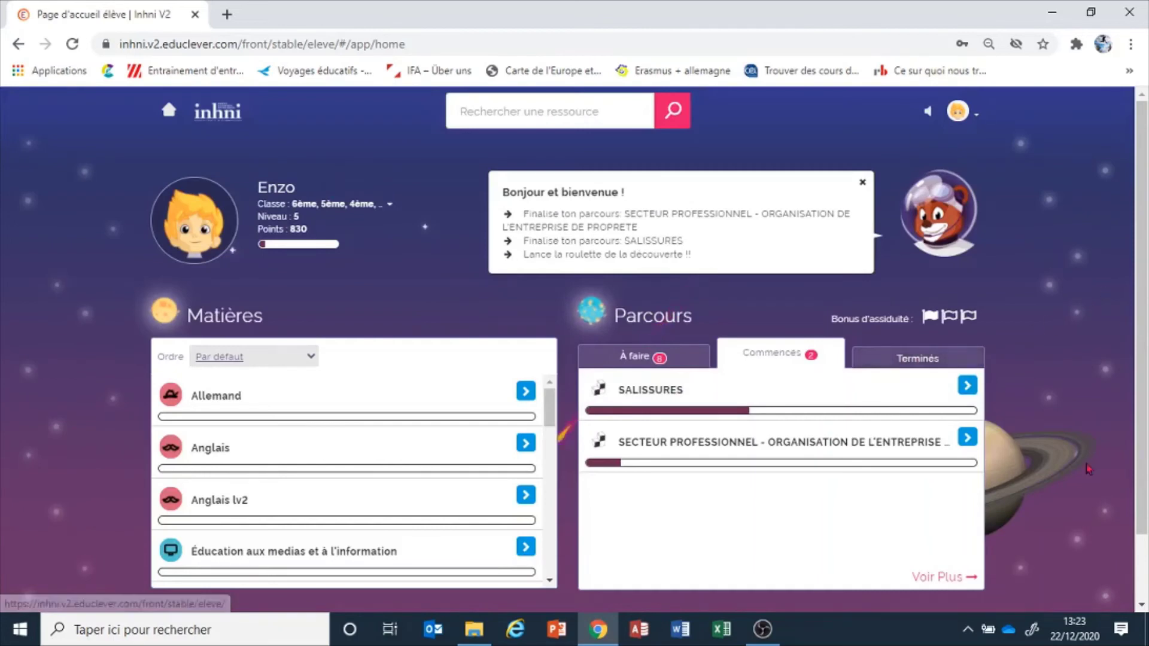
mouse_move(780, 622)
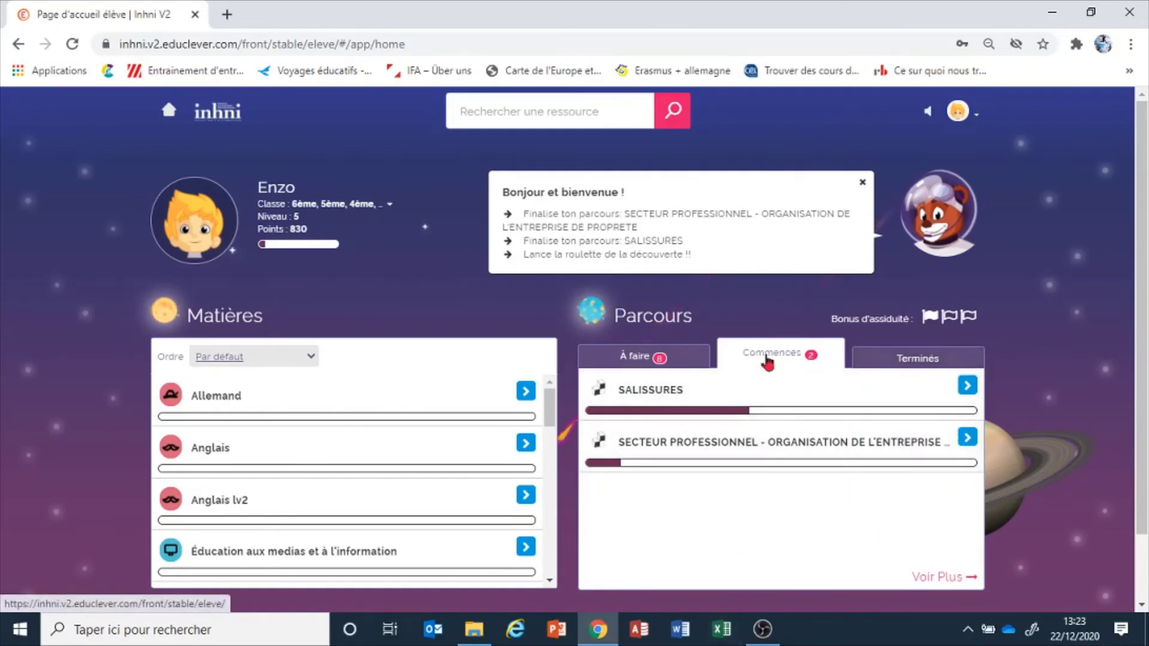
mouse_move(795, 416)
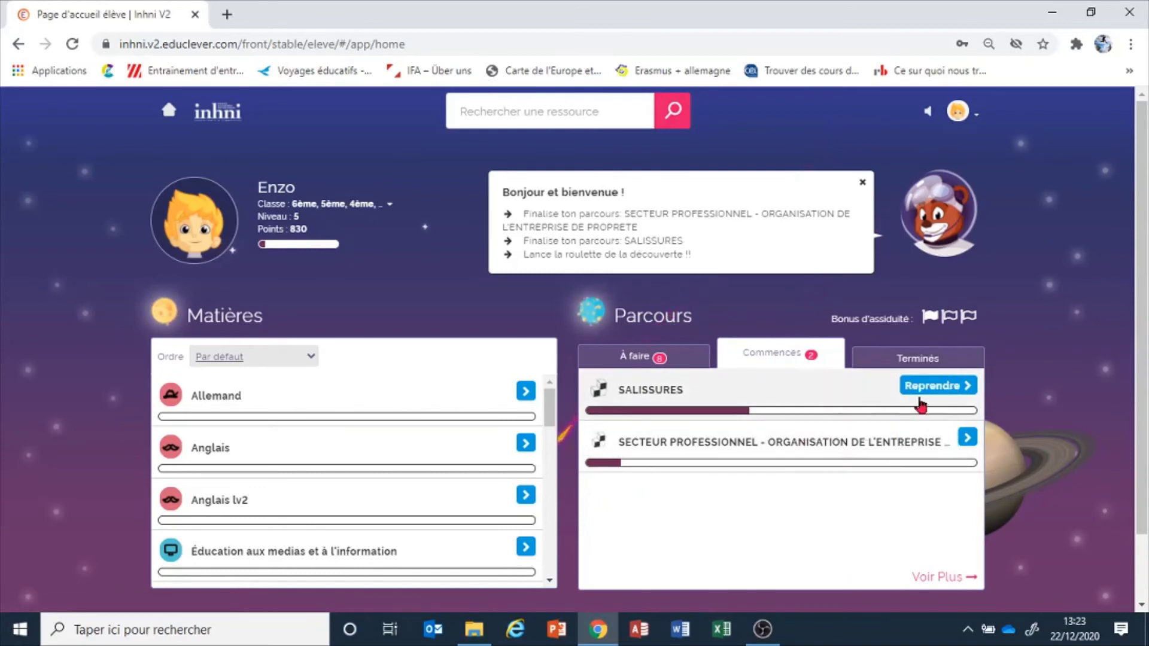
mouse_move(709, 469)
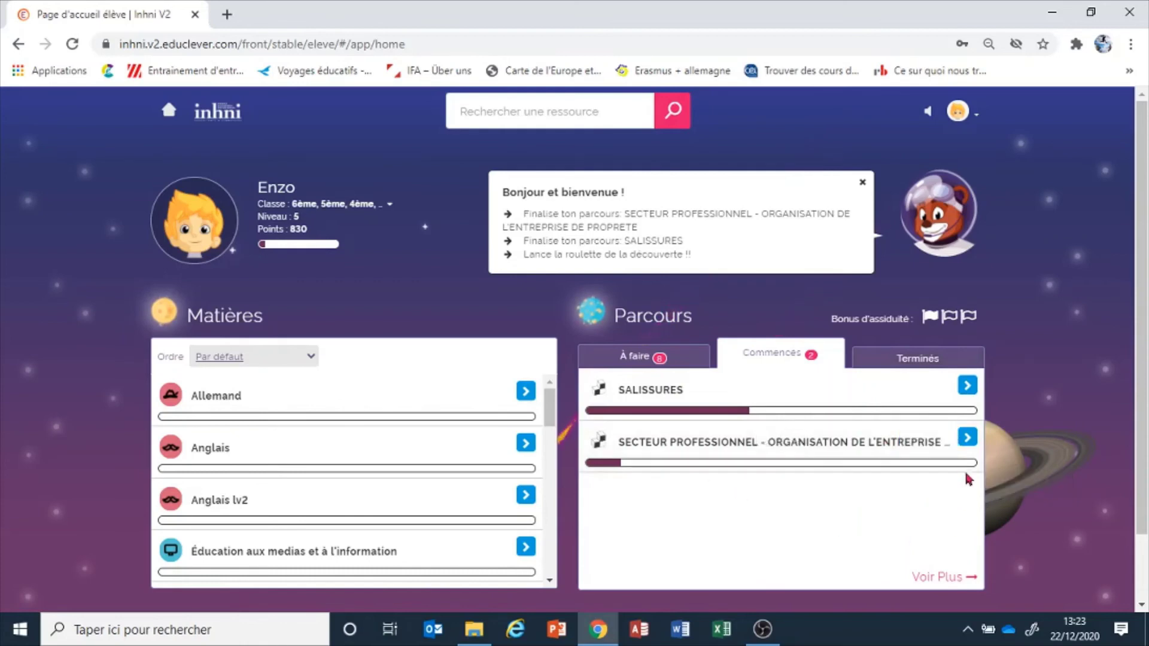
Step: Start the to-do parcours REMISE EN ÉTAT - SOLS CARRELÉS, display it full screen and read through its first course
left_click(640, 359)
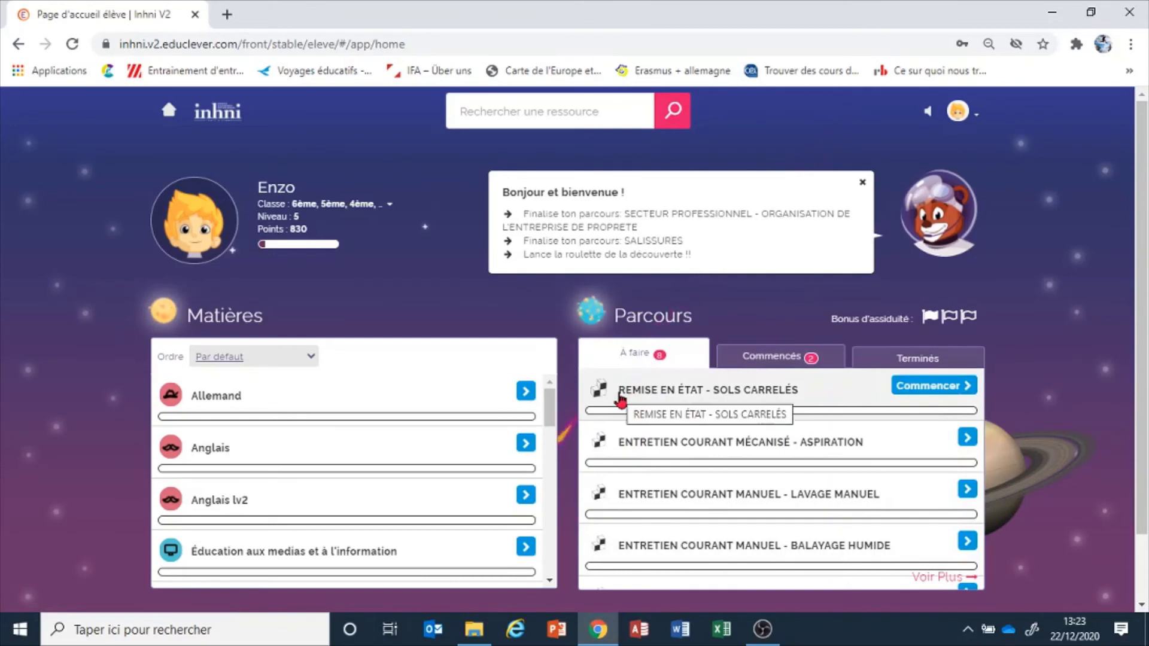
left_click(936, 392)
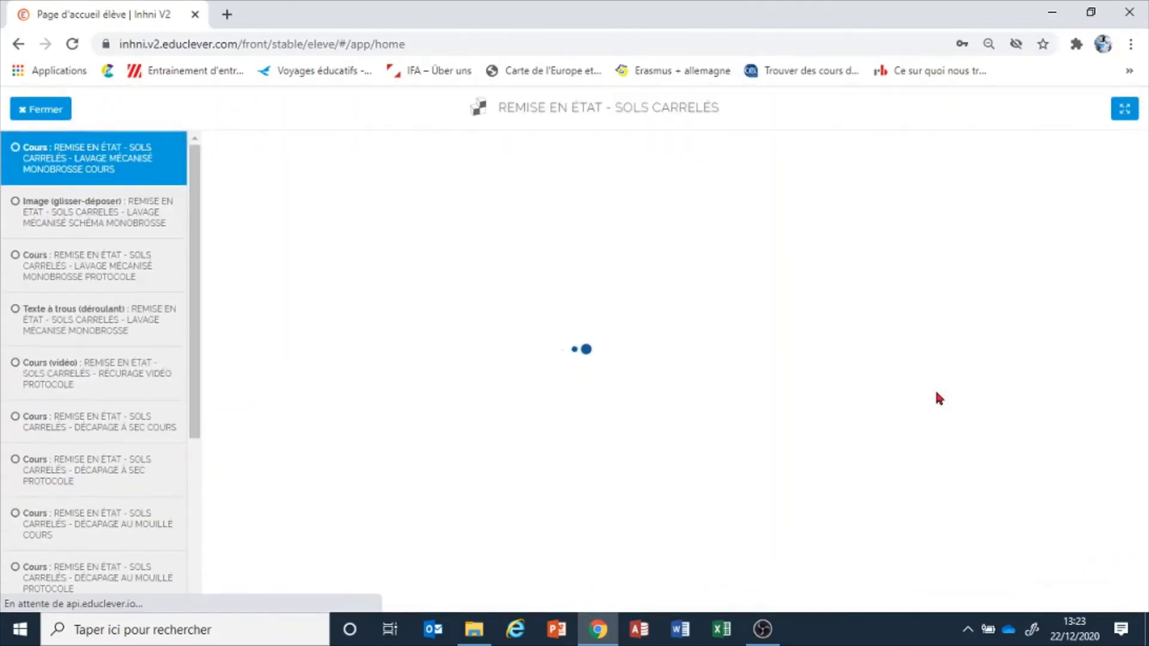
left_click(1123, 114)
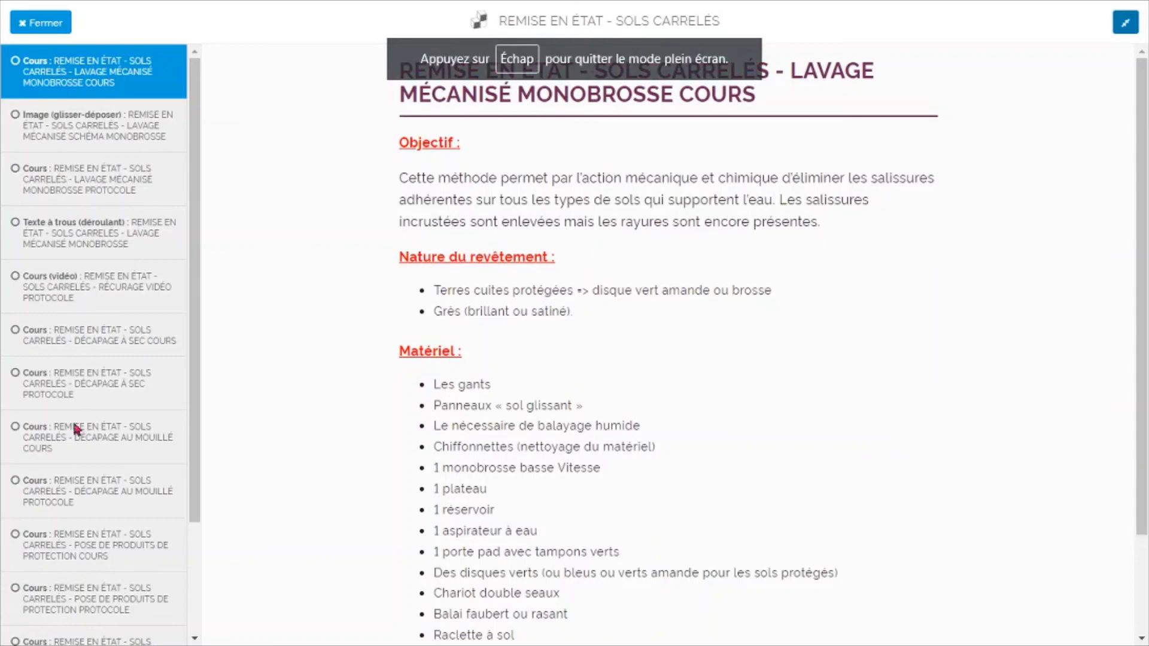
scroll(496, 422, "down", 1)
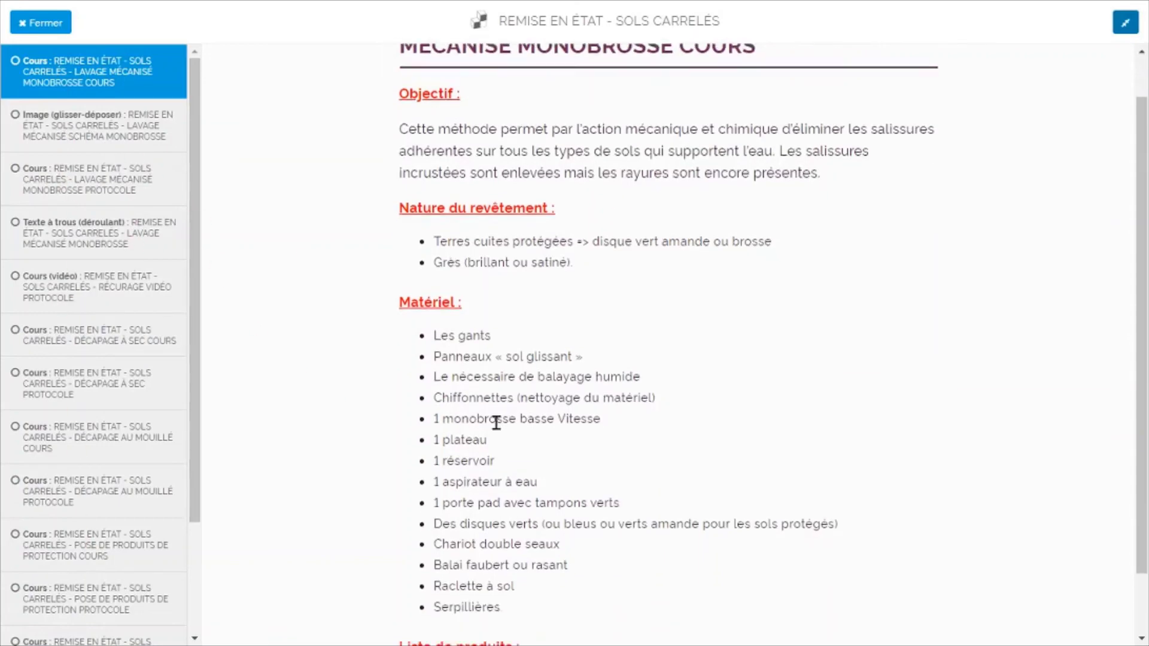
scroll(496, 423, "down", 2)
Step: Go to the monobrosse diagram exercise, place "Le support de fixation des accessoires" in slot 7 and check the answer
left_click(1066, 362)
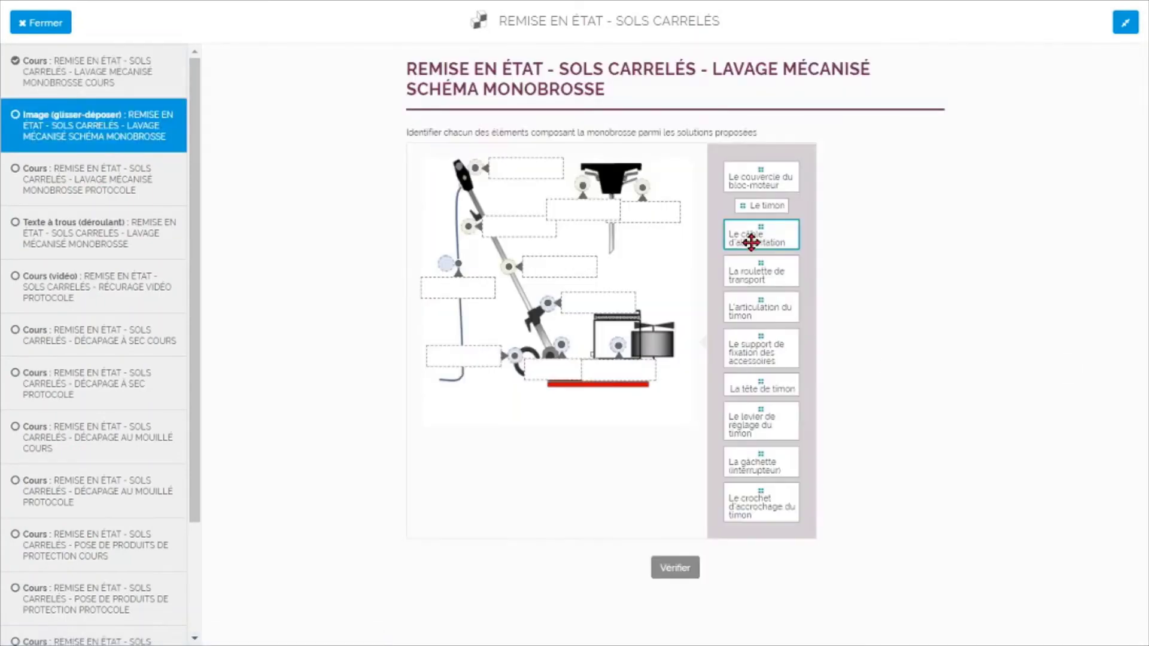
left_click_drag(751, 356, 632, 311)
left_click(676, 524)
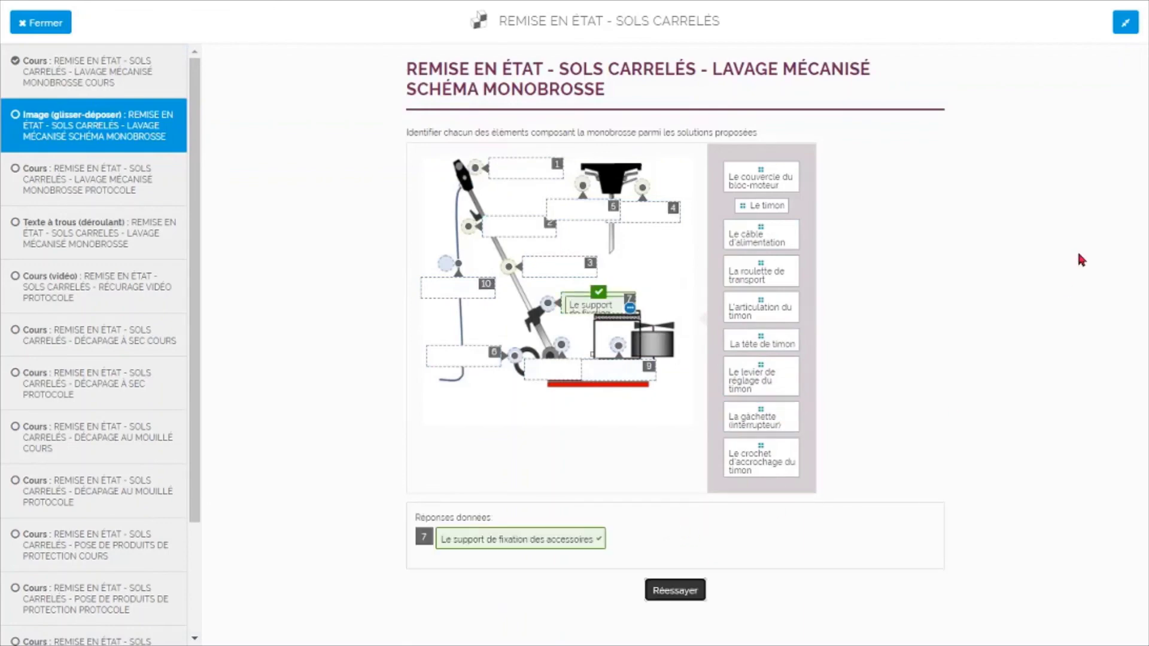
Step: Exit full screen, close the parcours and log out of the learner account
left_click(1125, 22)
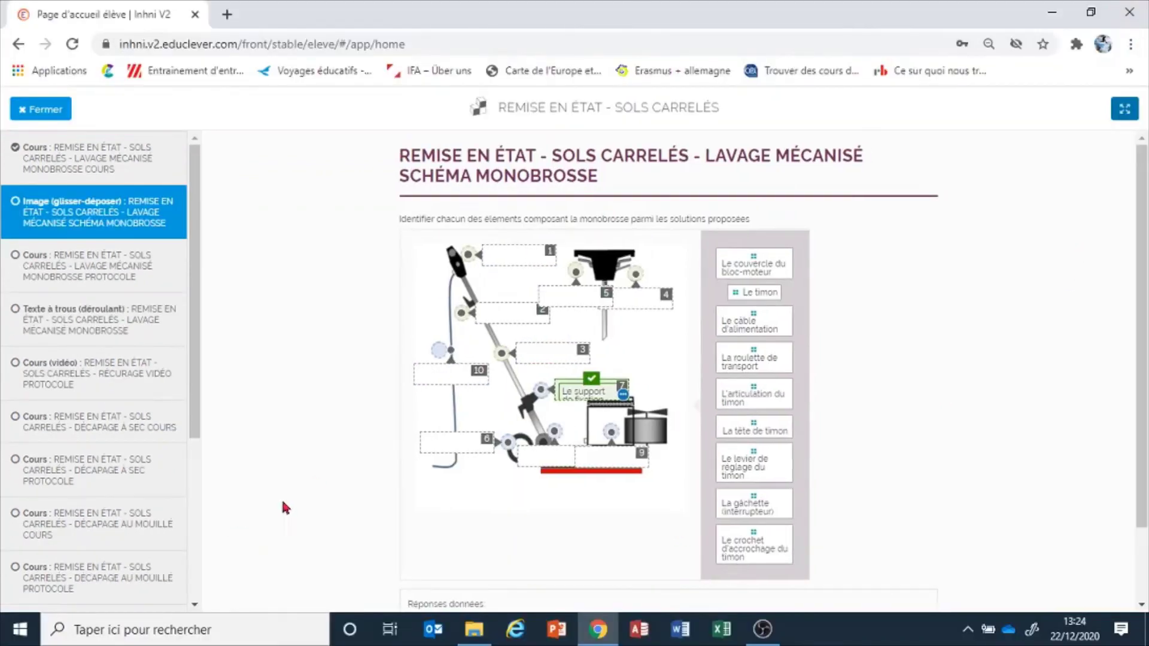
left_click(27, 109)
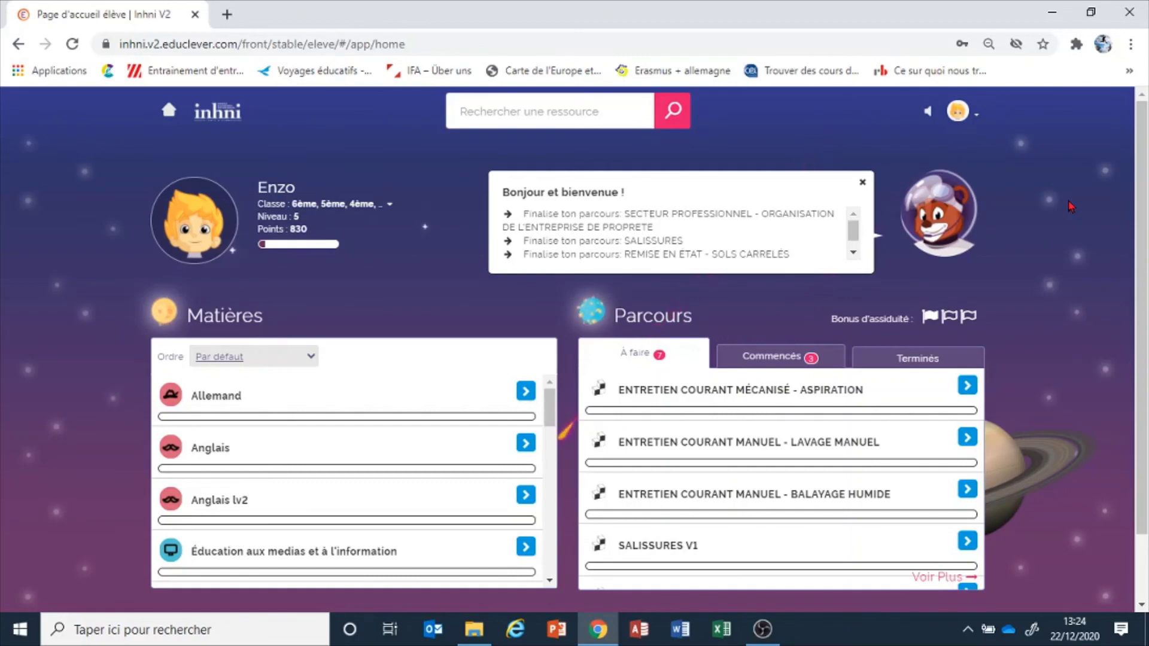
left_click(977, 120)
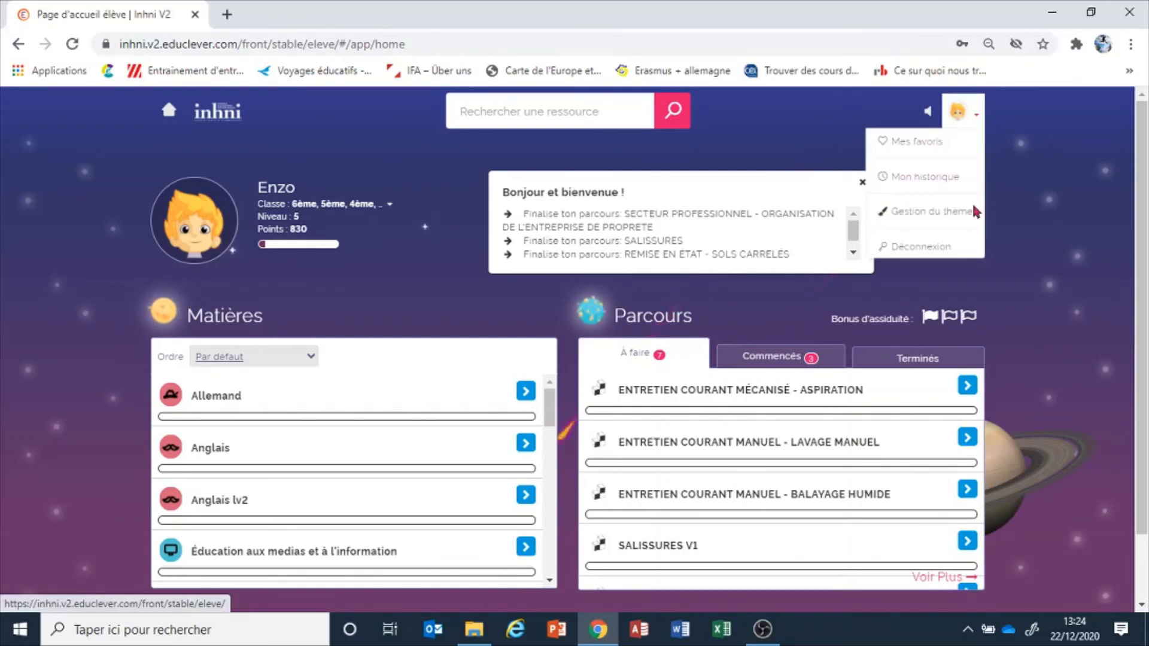
left_click(931, 249)
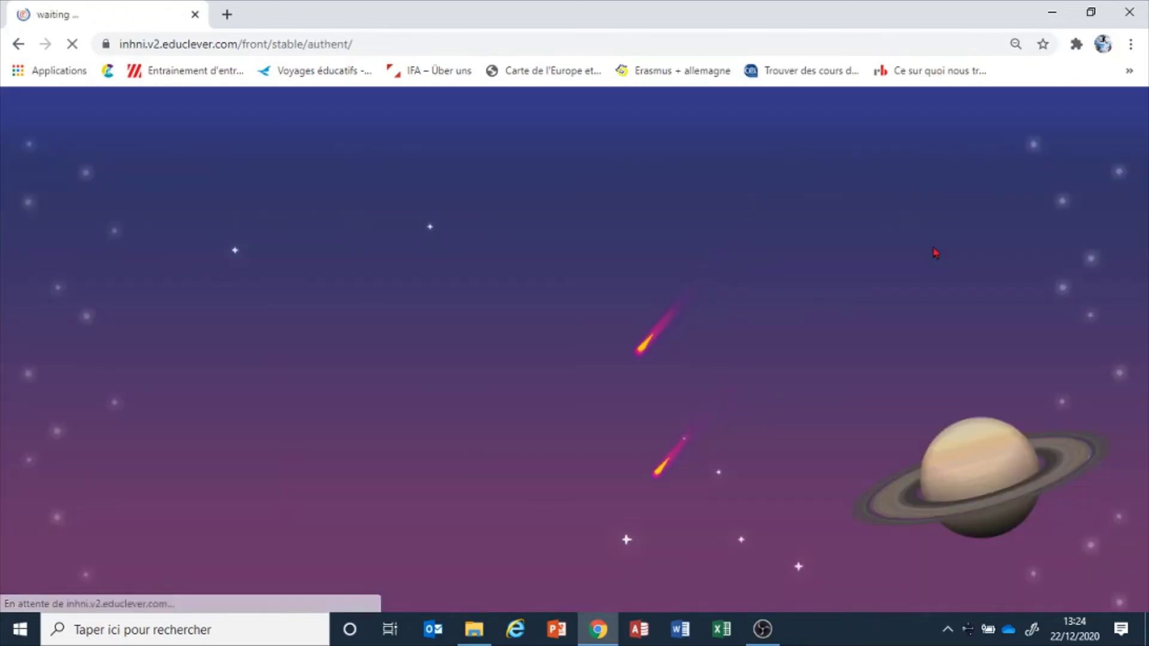